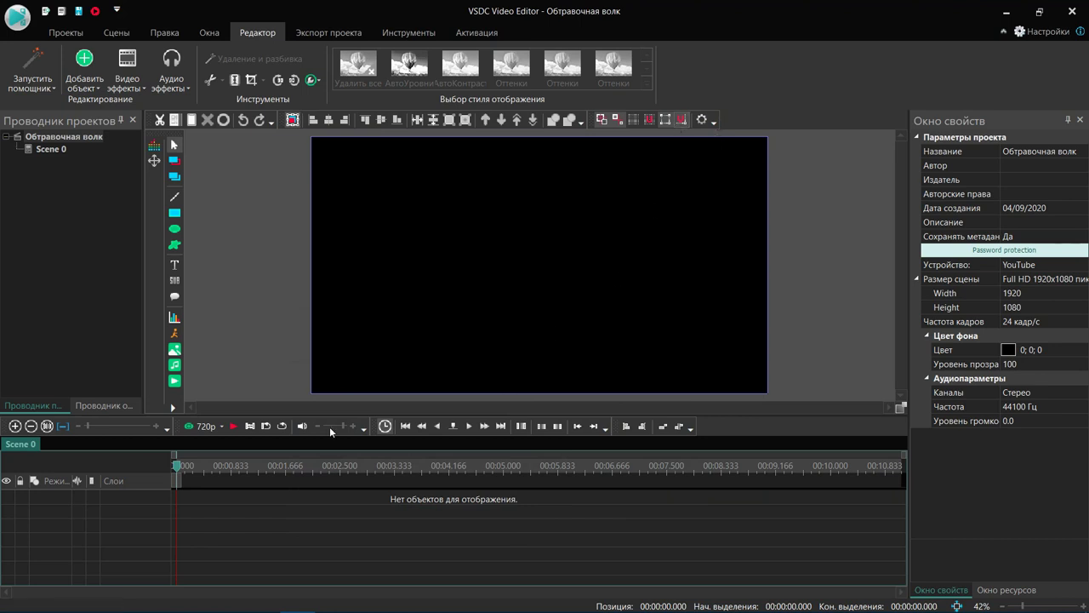
Step: Add the image hotpng.com to the scene, starting from the cursor position on a new layer
click(174, 350)
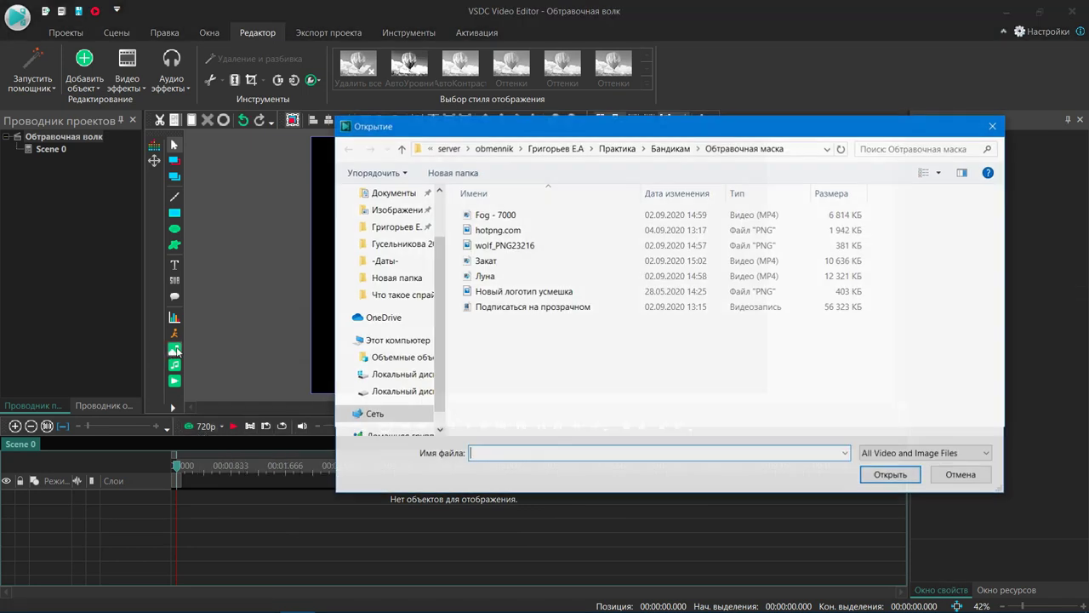
click(495, 230)
click(892, 481)
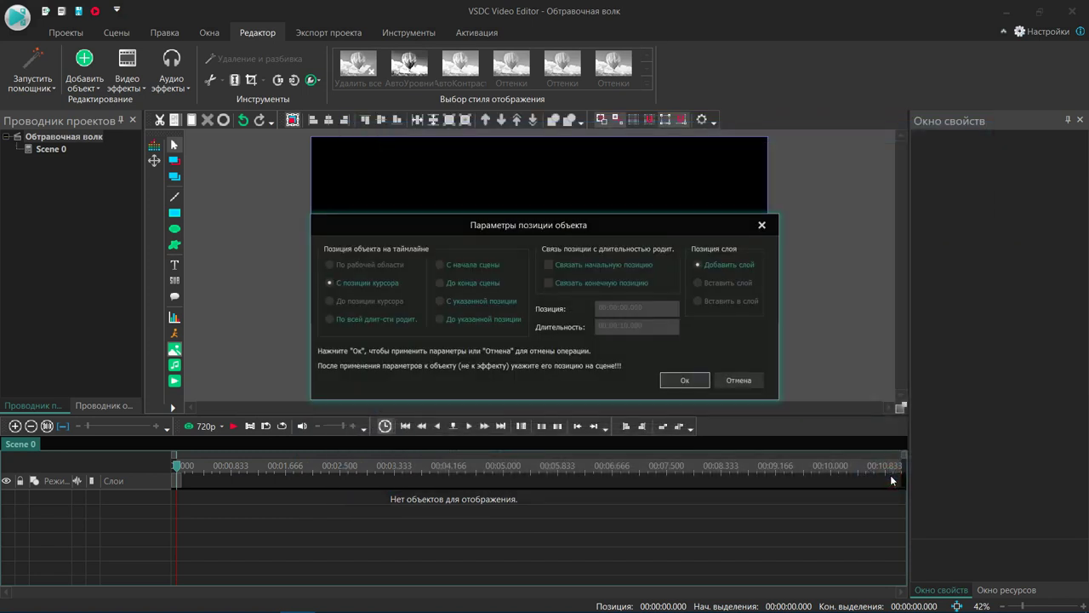
click(691, 382)
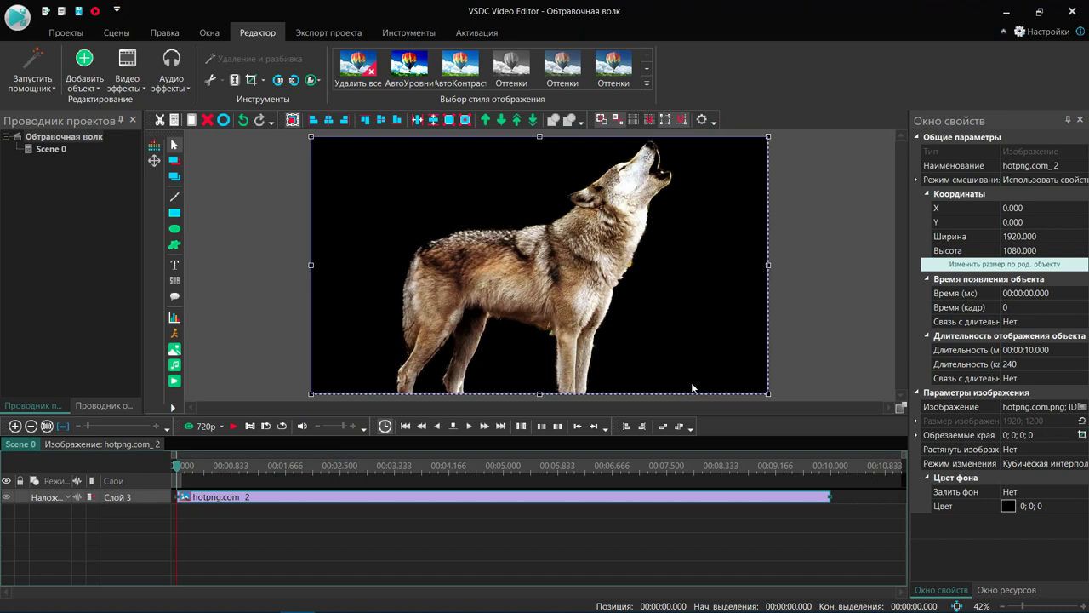
Step: Apply the "Обтравочная маска" transparency effect to the wolf image for its whole duration
click(137, 92)
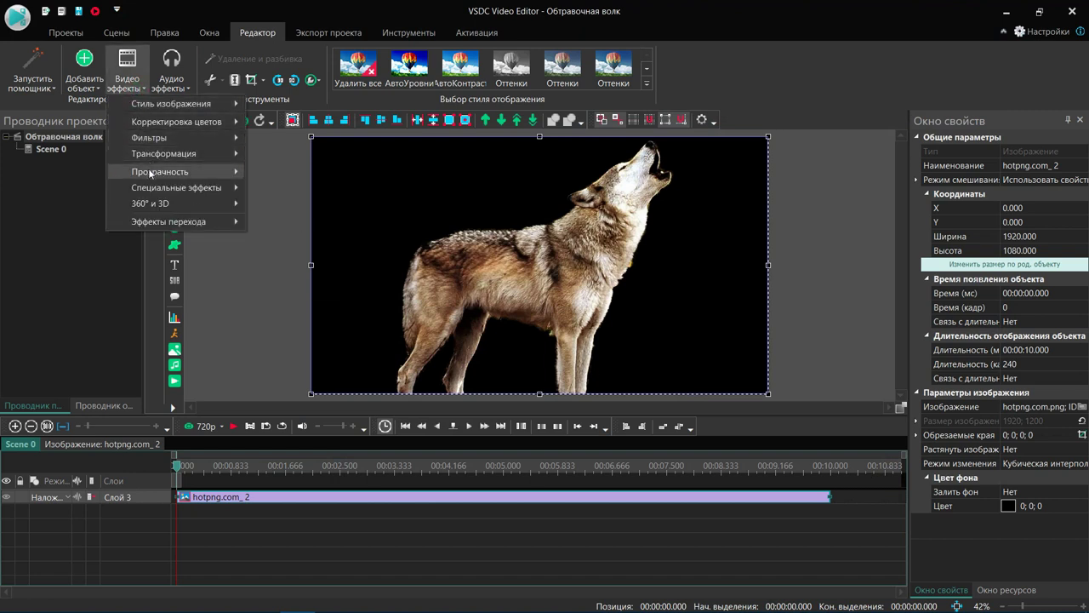
mouse_move(150, 174)
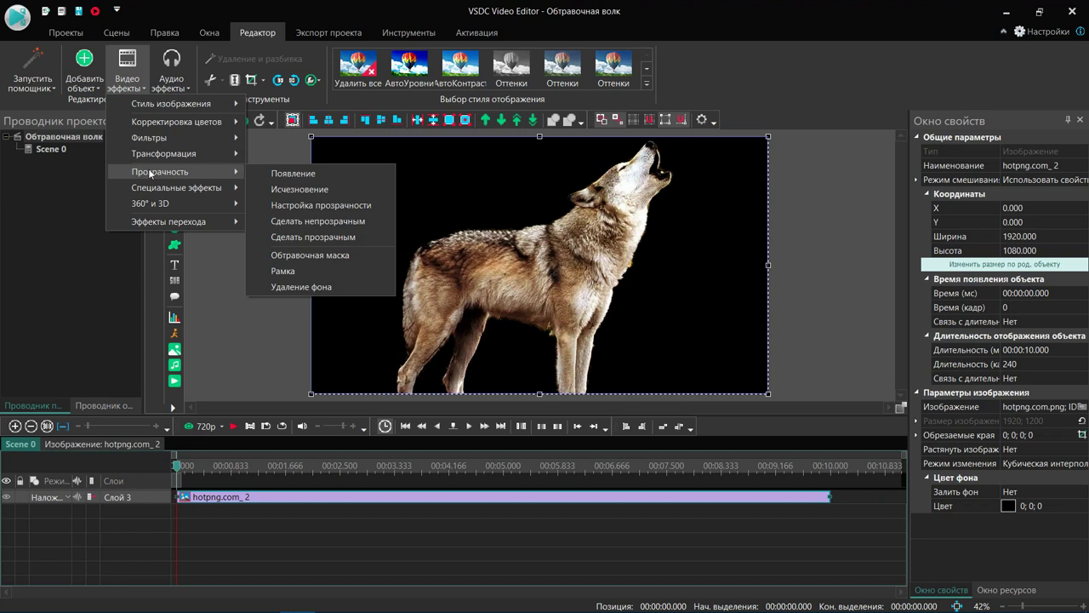
click(303, 255)
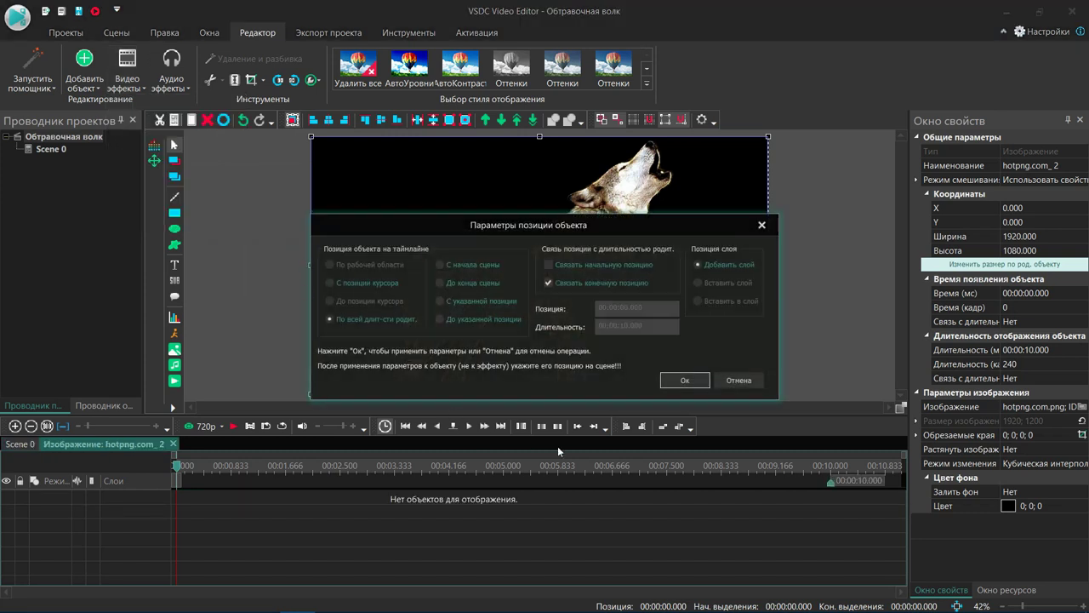
click(685, 379)
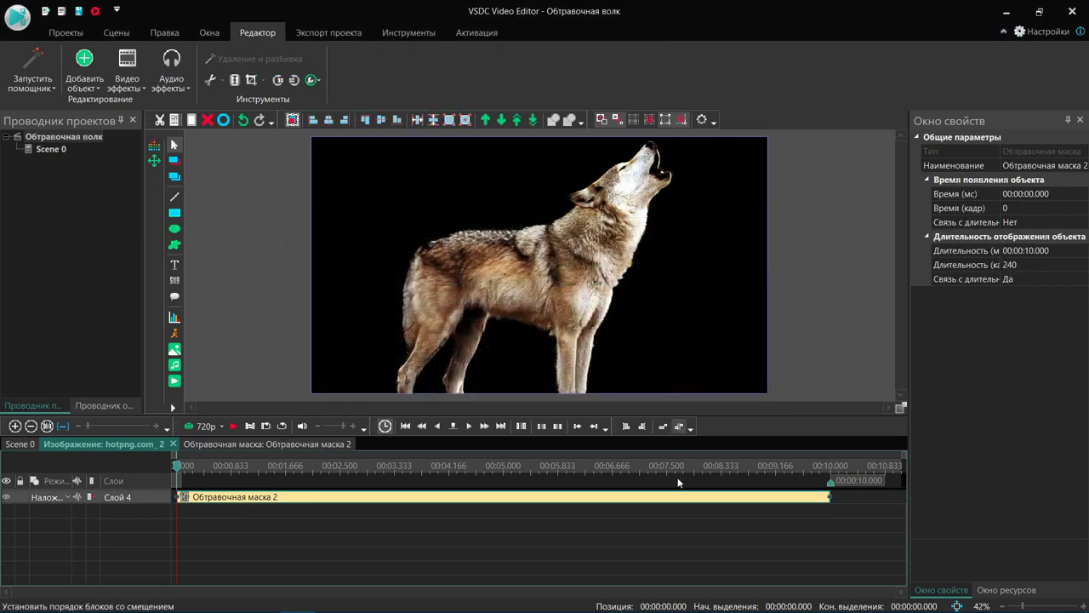
Step: Place the video "Fog - 7000" inside the wolf image's clipping mask and preview the result
double_click(450, 500)
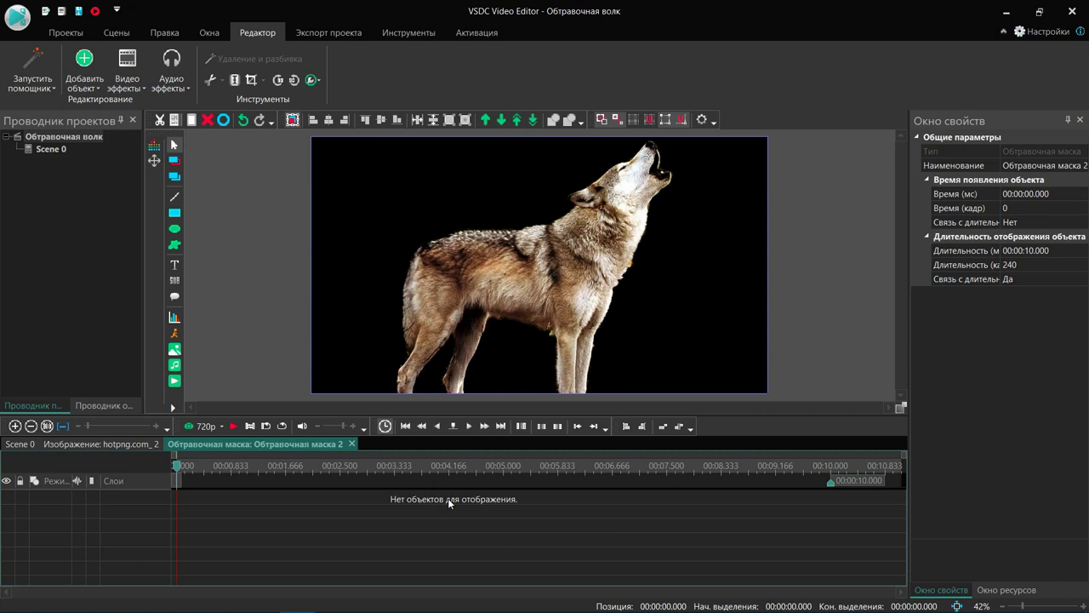
click(175, 382)
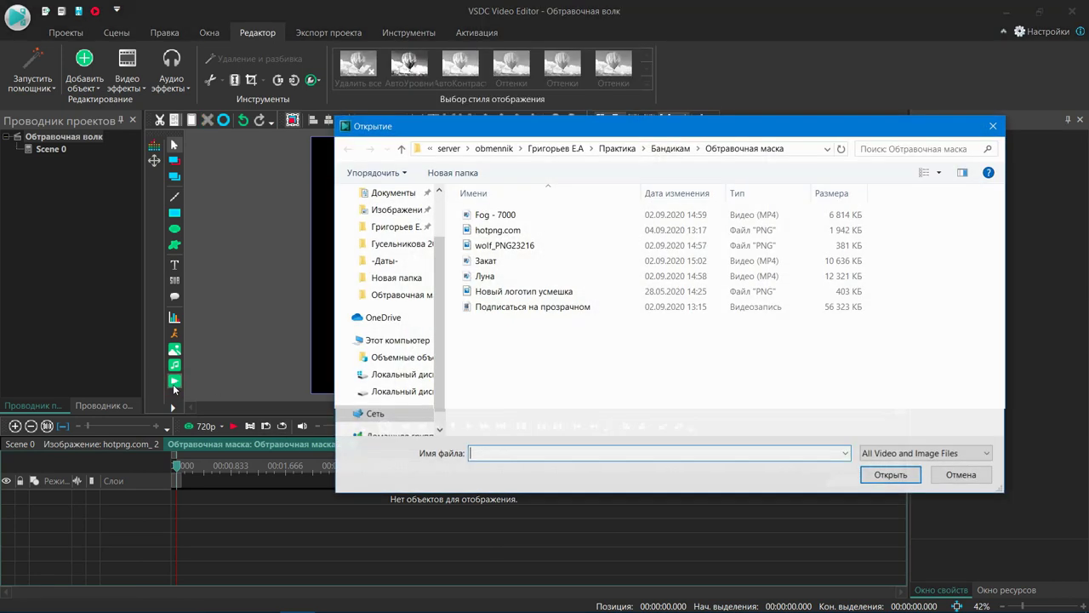
click(492, 215)
click(891, 475)
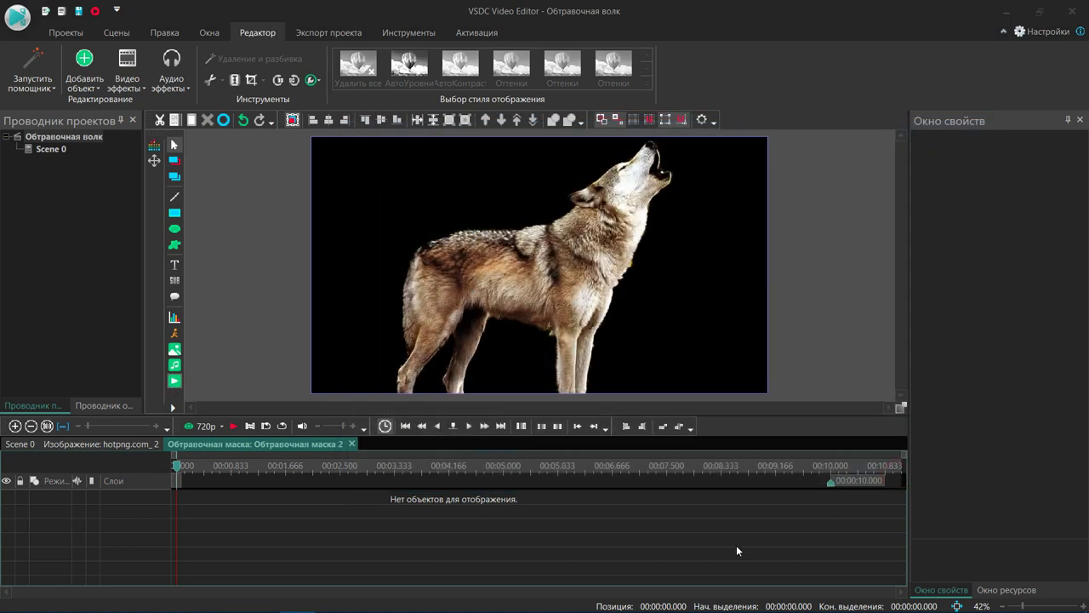
click(686, 381)
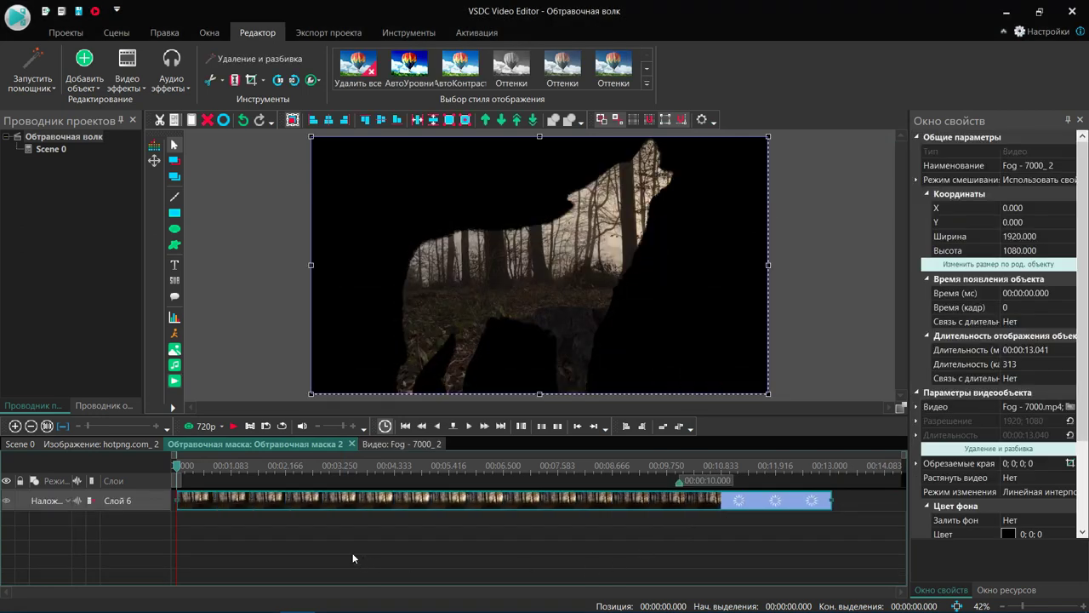
click(233, 428)
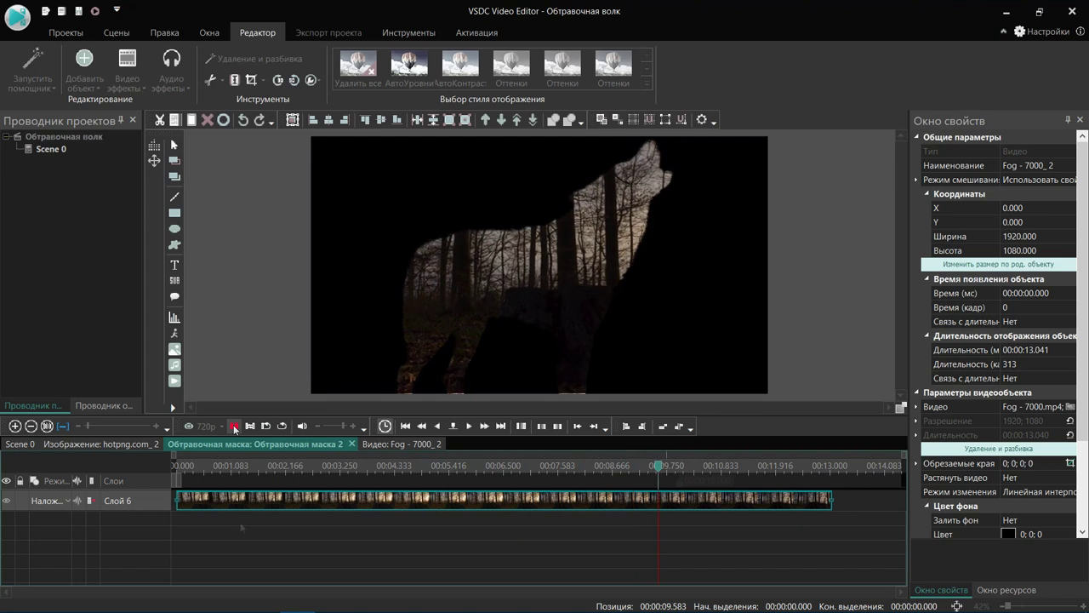
click(234, 426)
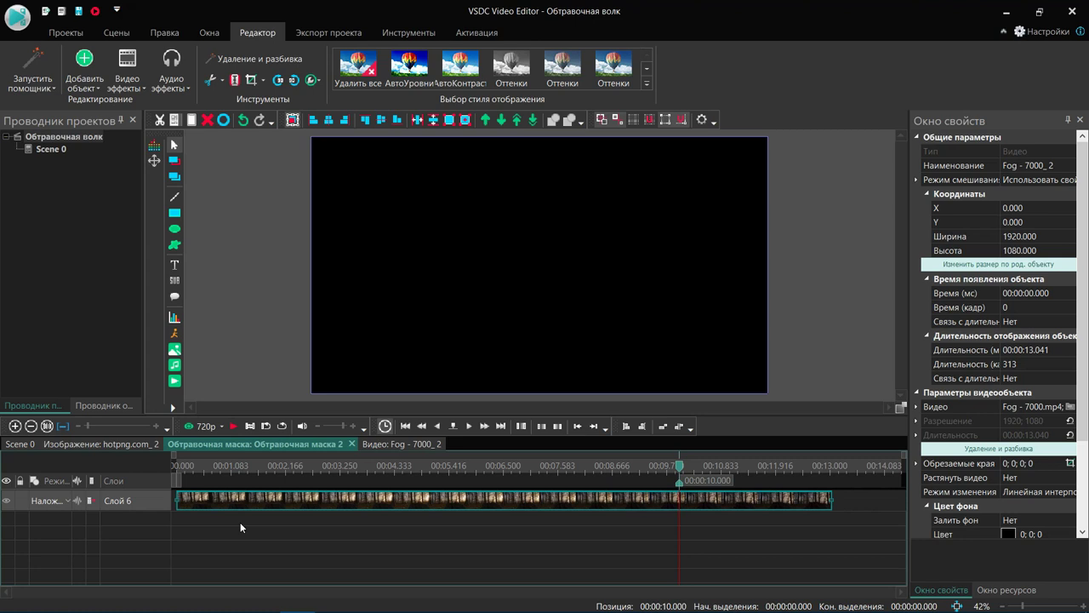
Step: Set the fog video's "Прозрачность" to 56% and preview the blended wolf
click(239, 467)
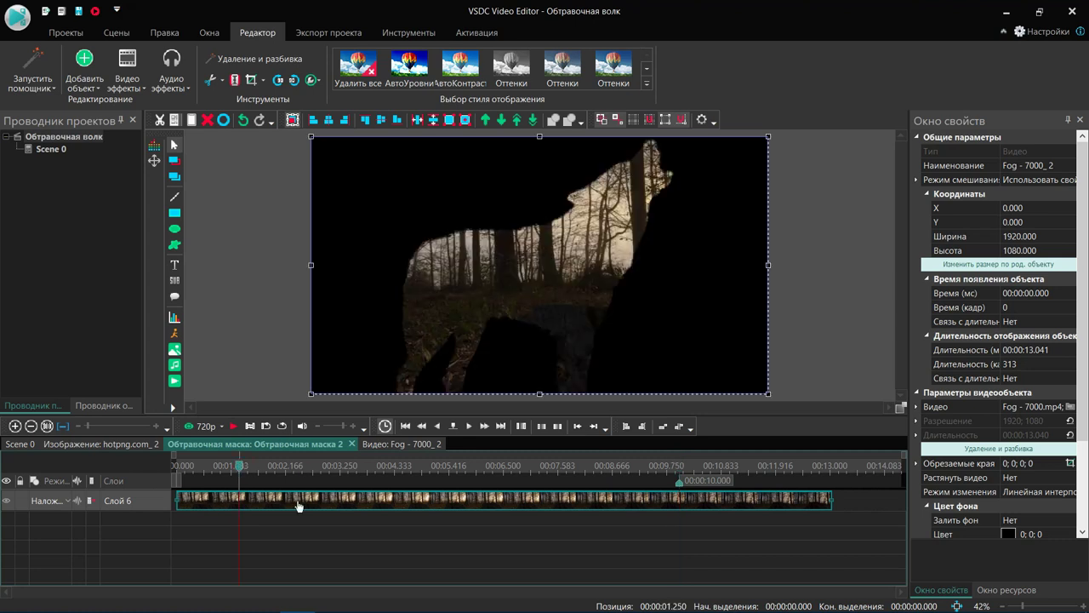
click(320, 81)
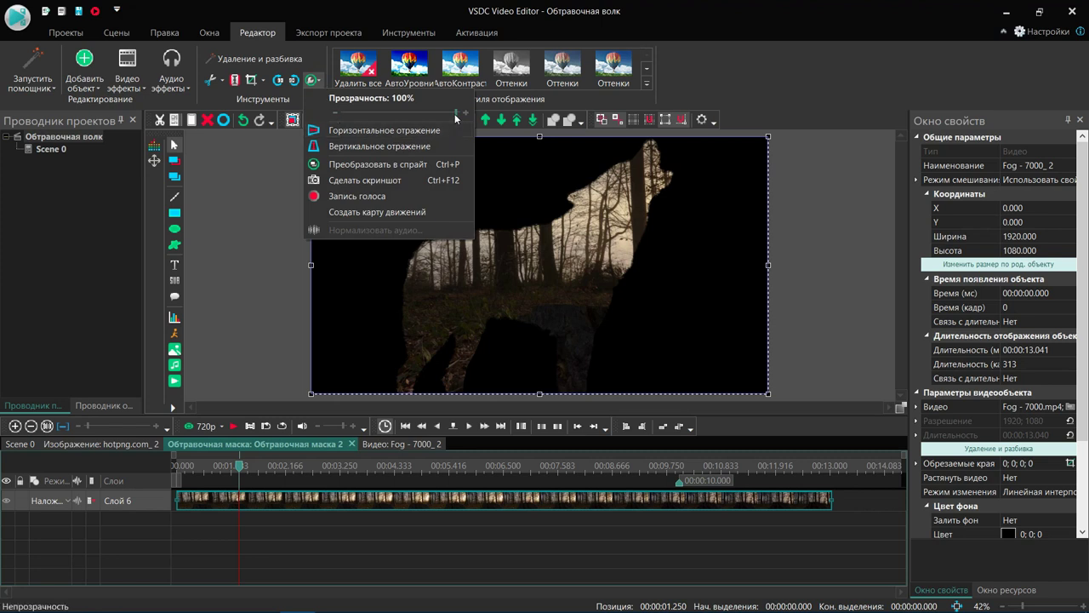
drag(464, 112, 405, 111)
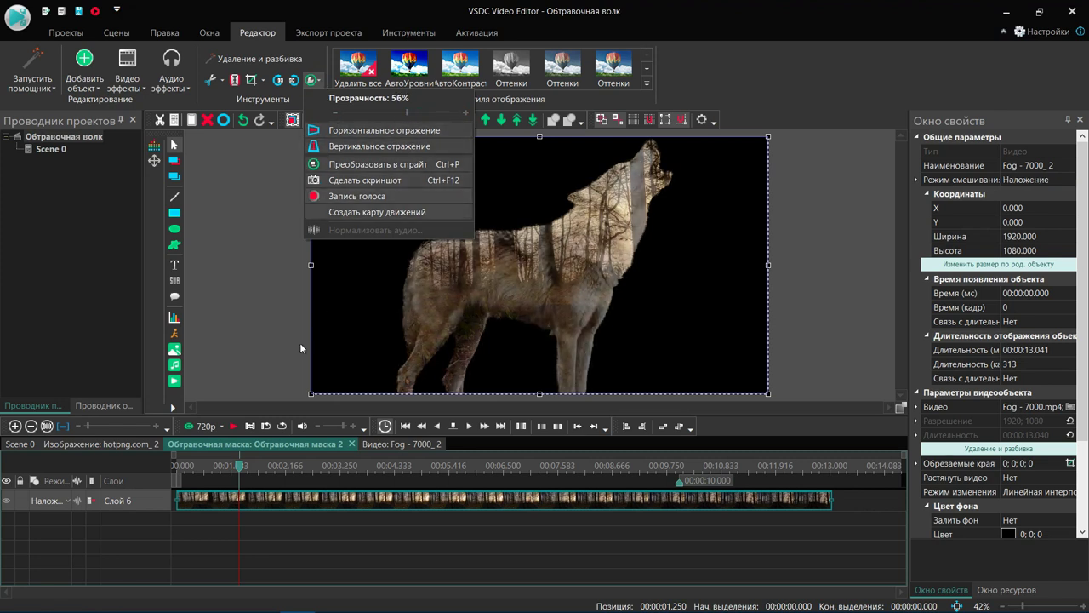
click(234, 427)
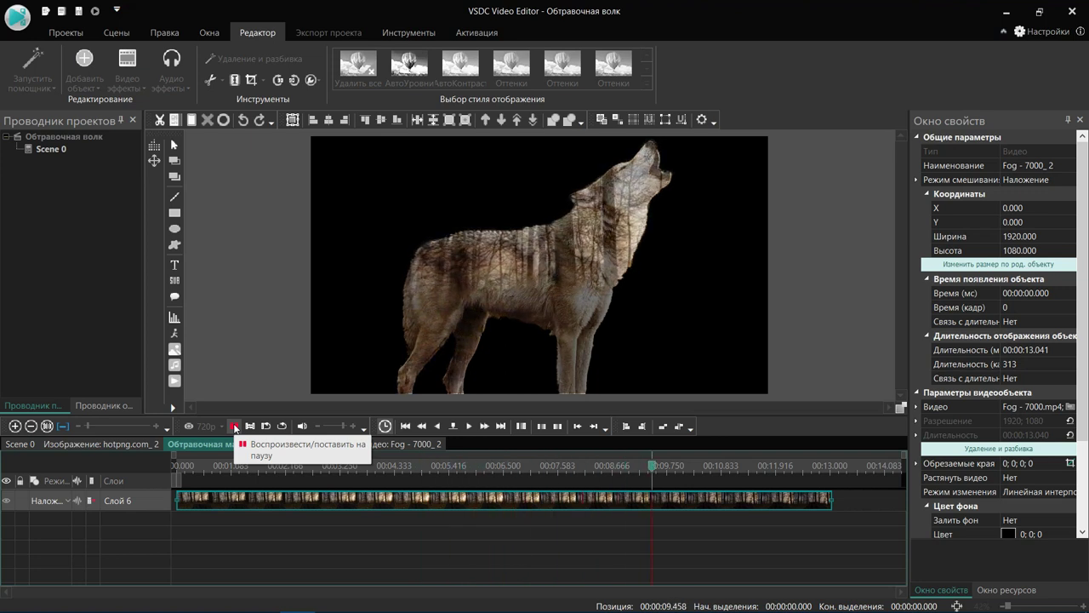
click(235, 426)
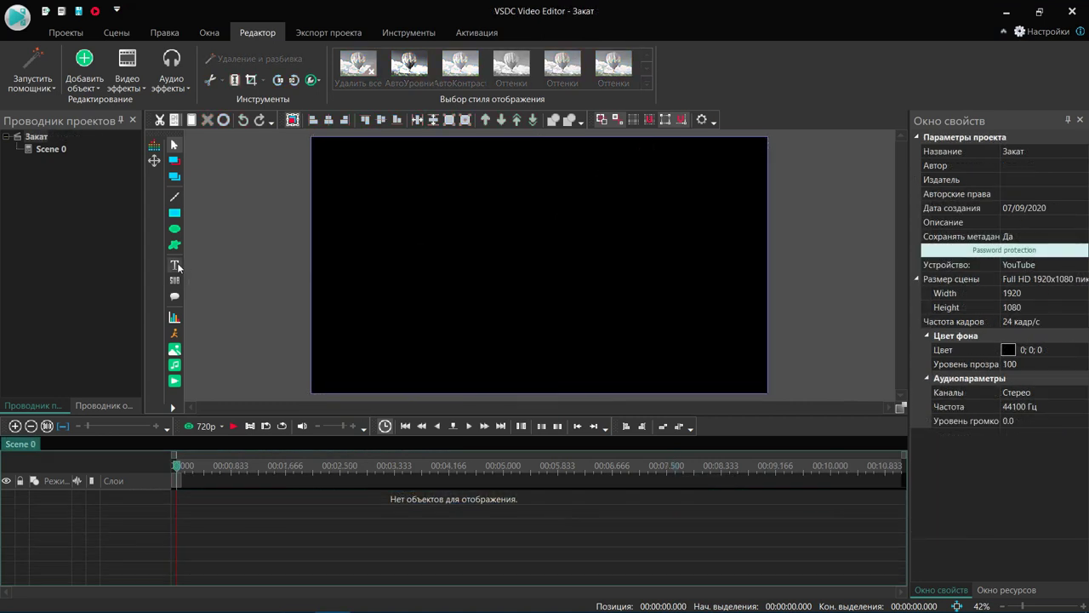
Step: In the project "Закат", add a 20-second text object from the cursor position reading "ЗАКАТ"
click(182, 268)
click(218, 267)
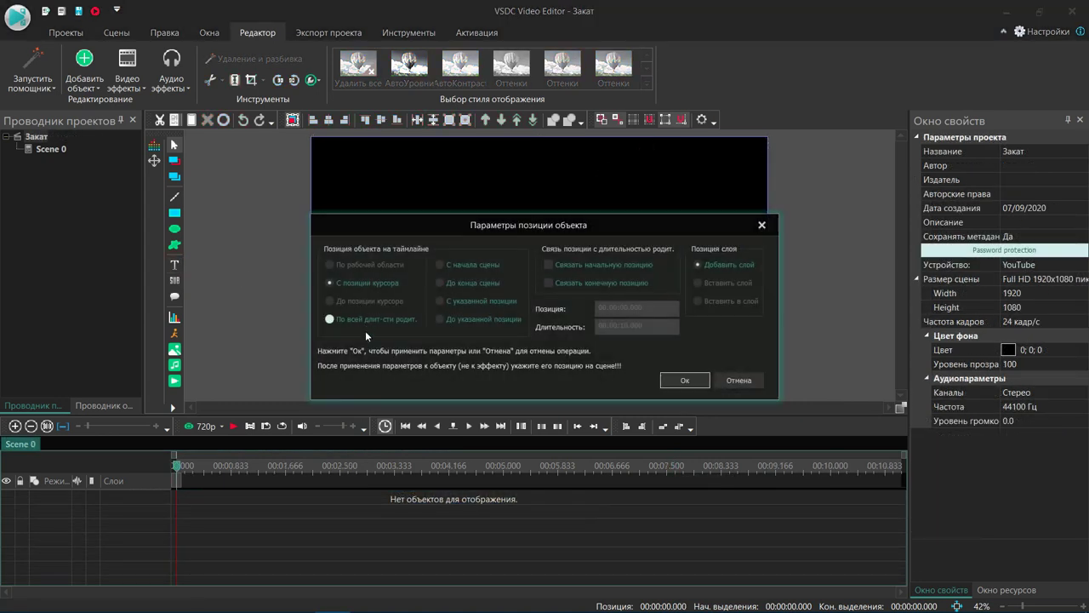
click(330, 283)
click(619, 326)
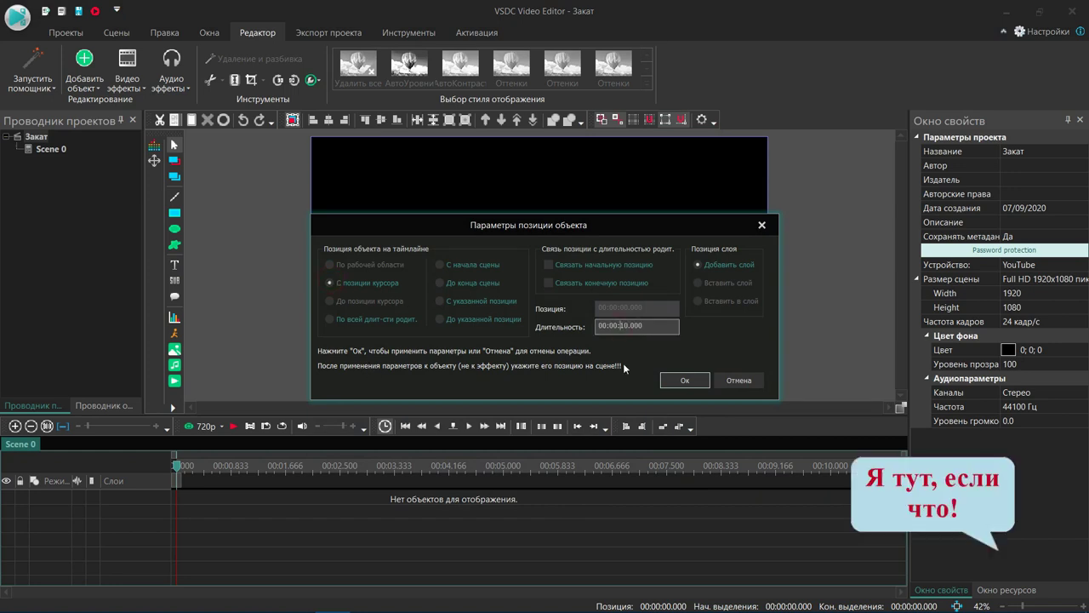
text(2)
click(685, 380)
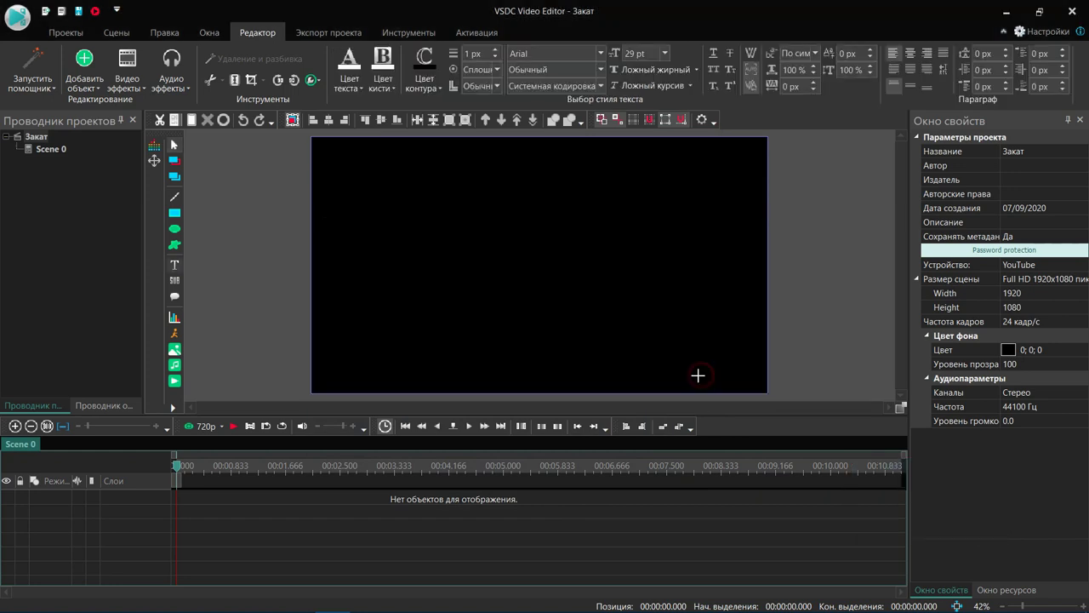
click(413, 244)
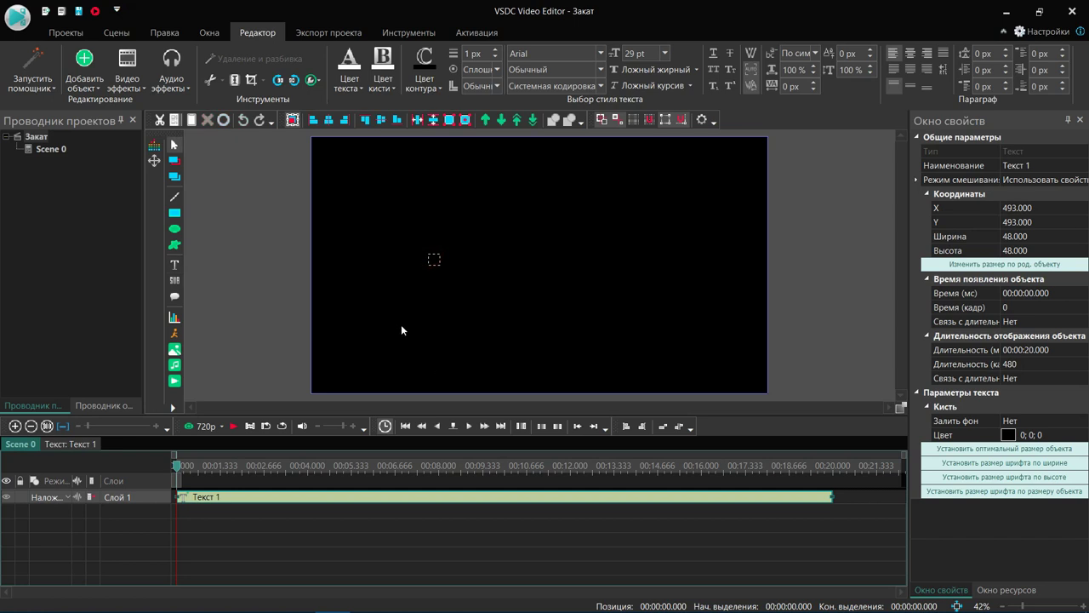
text(ЗАКАТ)
Step: Format the whole word "ЗАКАТ" in Arial Black at 400 pt
key(ctrl+a)
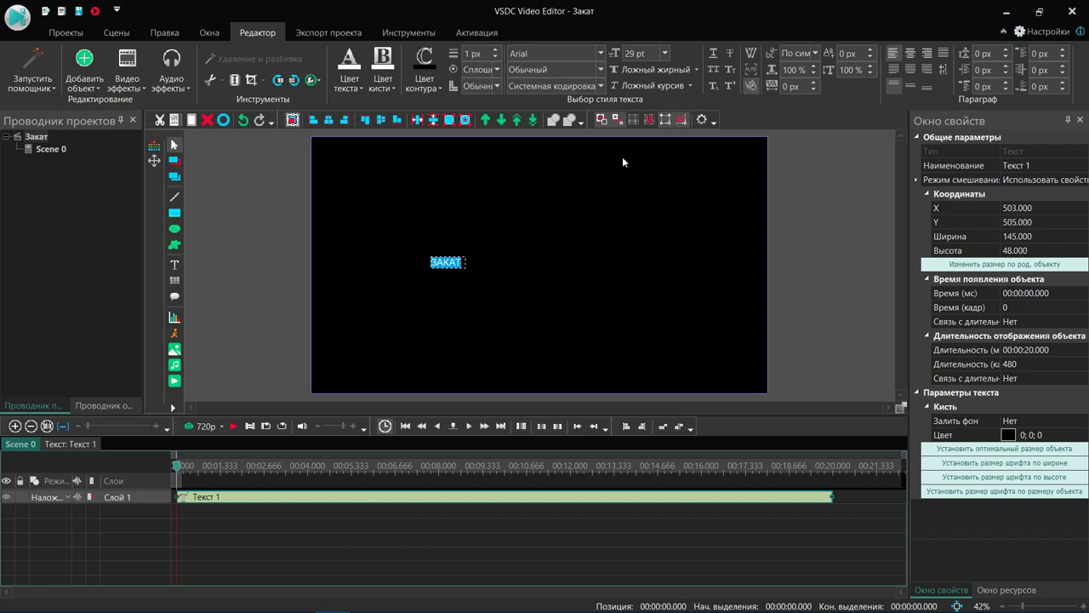
click(600, 53)
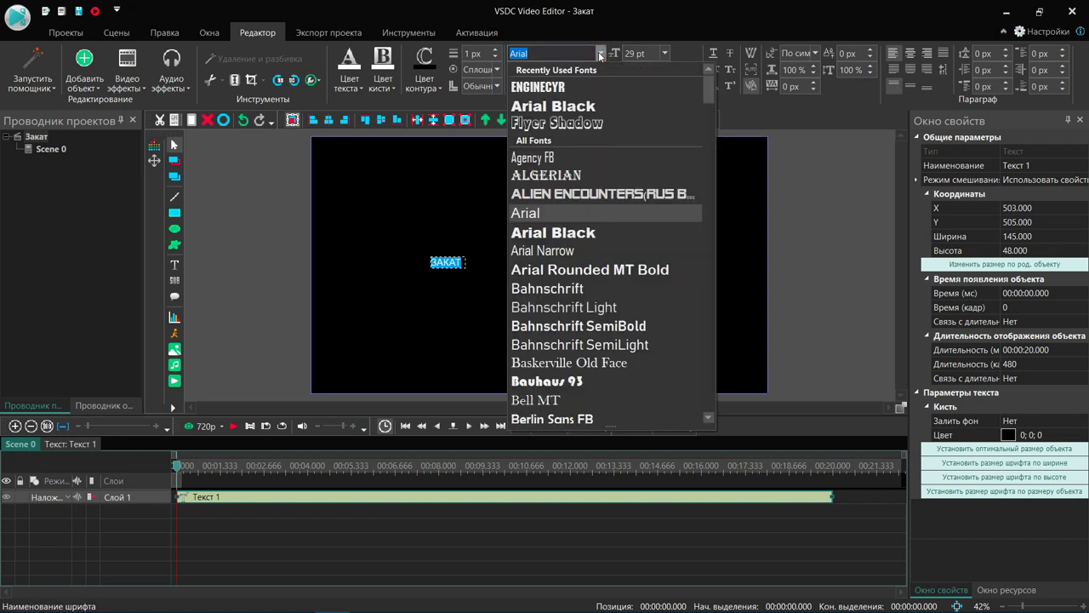
click(593, 239)
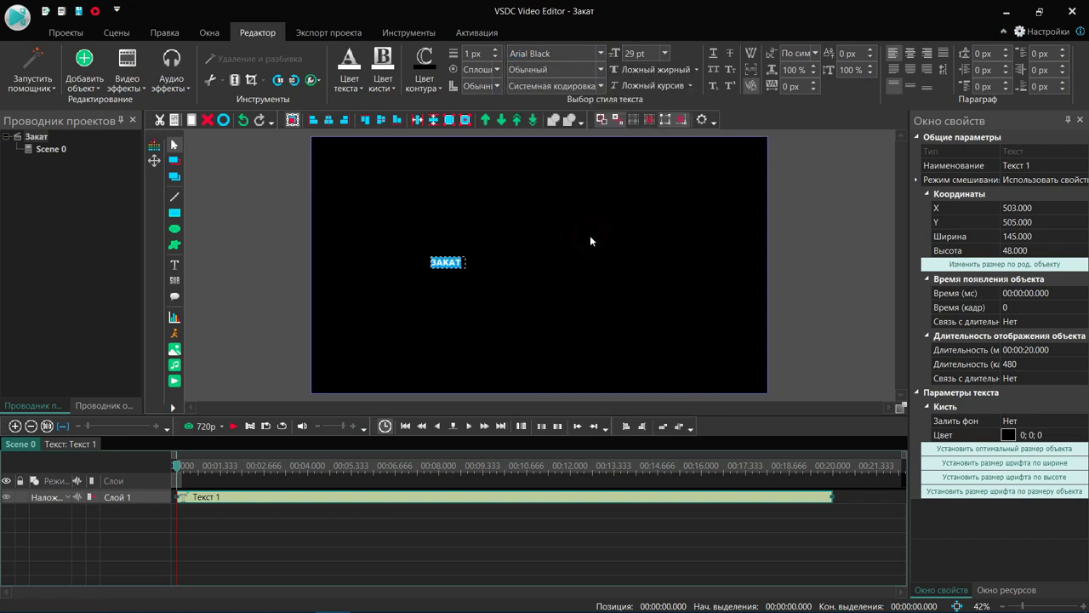
click(652, 53)
text(400)
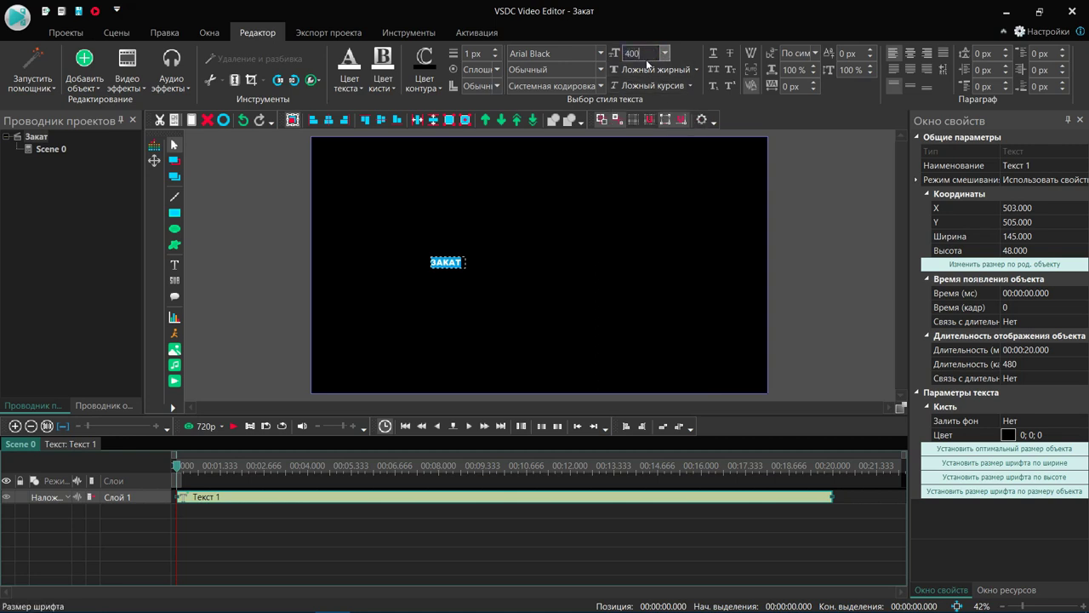
key(Return)
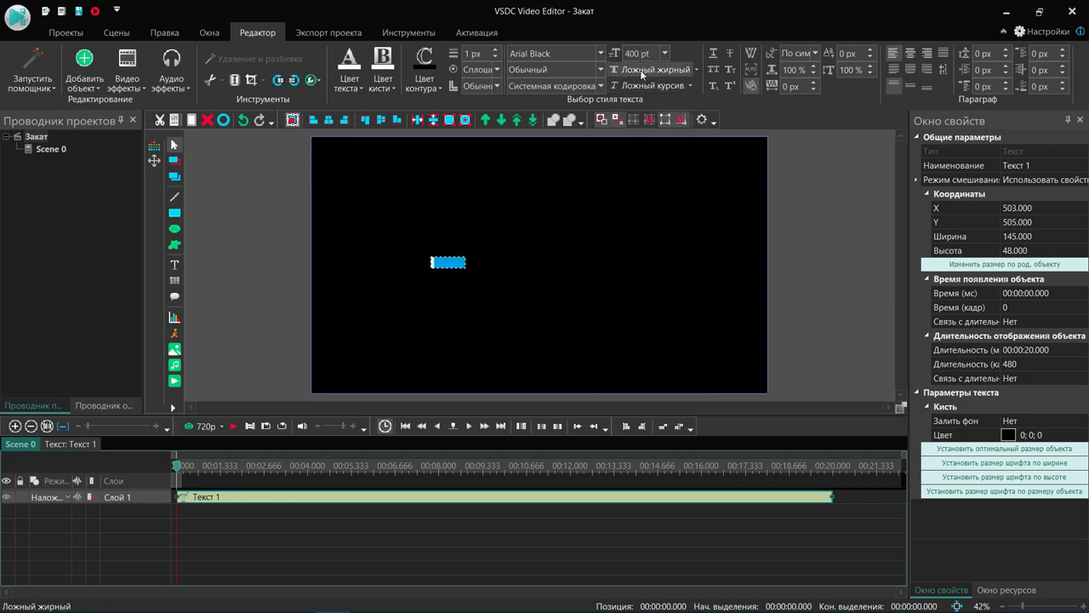
Step: Enlarge the text box to about 1772 × 597 and move it just beyond the scene's right edge, at about X 1920, Y 212
click(476, 307)
click(428, 496)
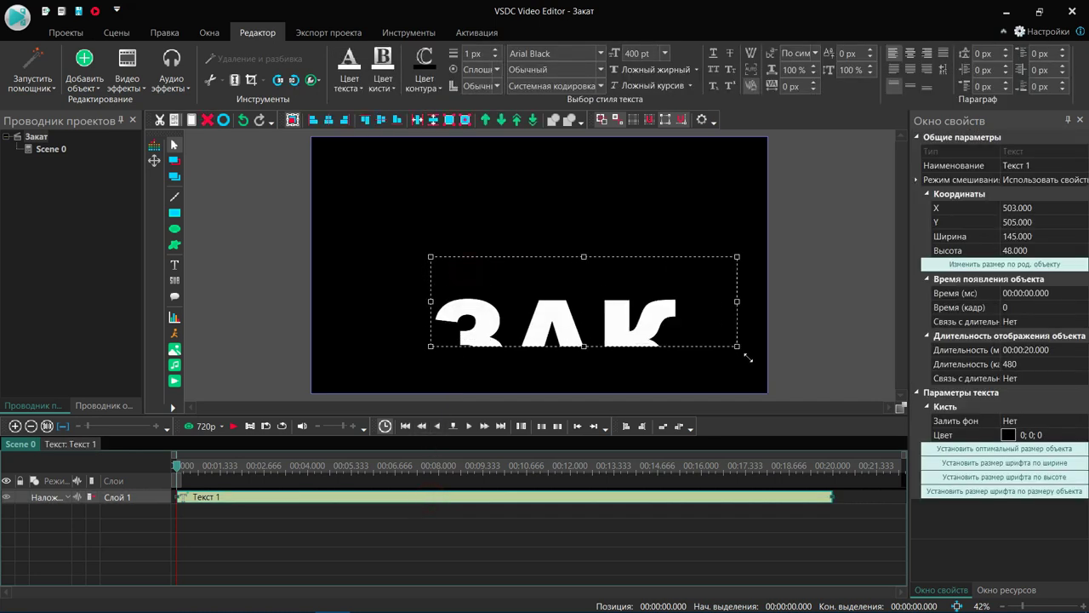
drag(748, 357, 644, 284)
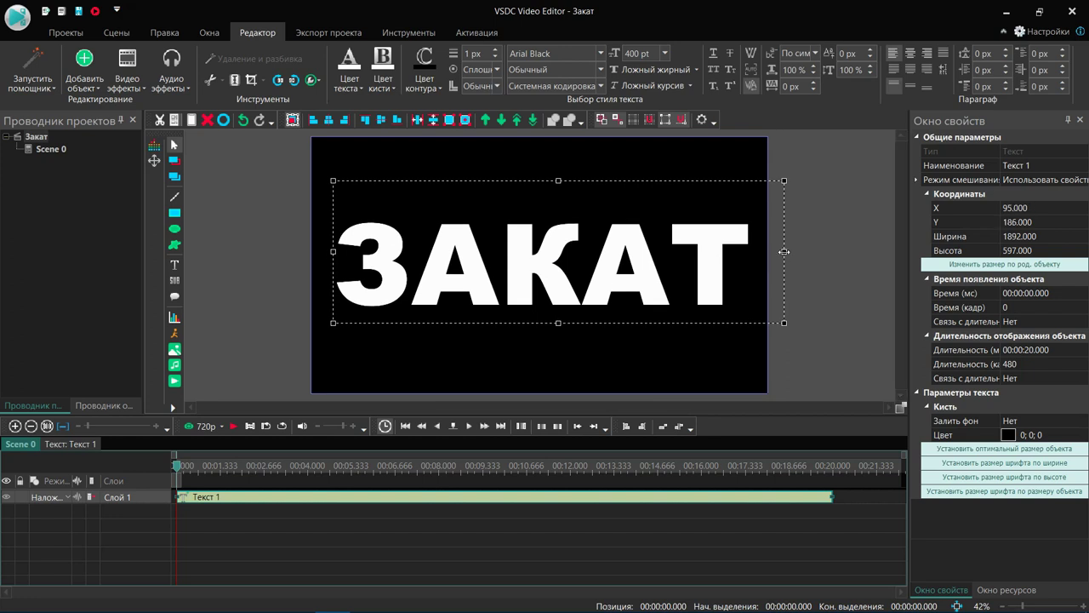
drag(784, 251, 755, 251)
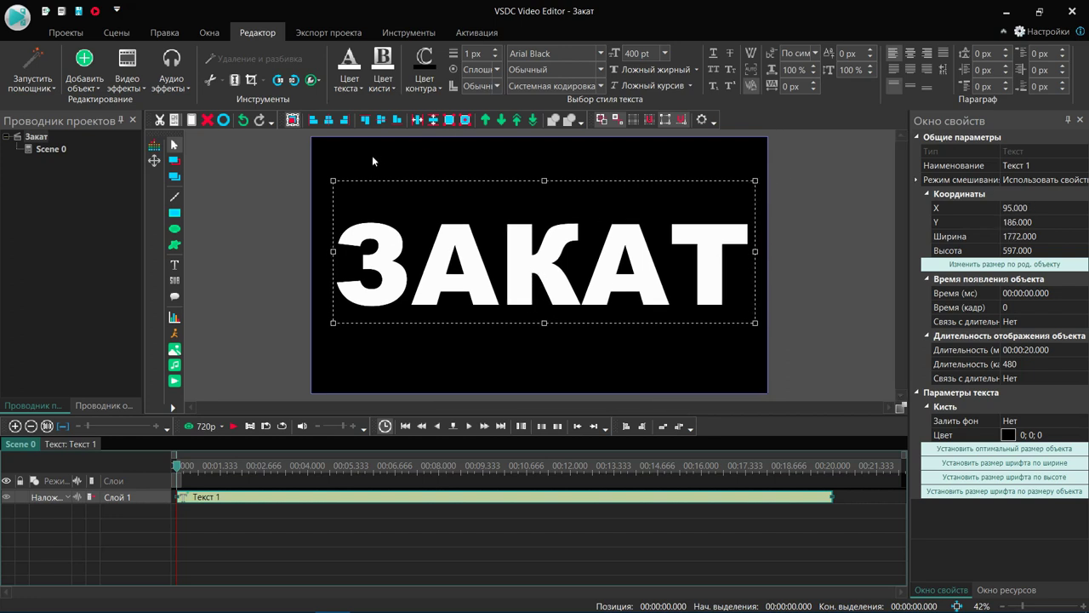
drag(516, 290, 953, 279)
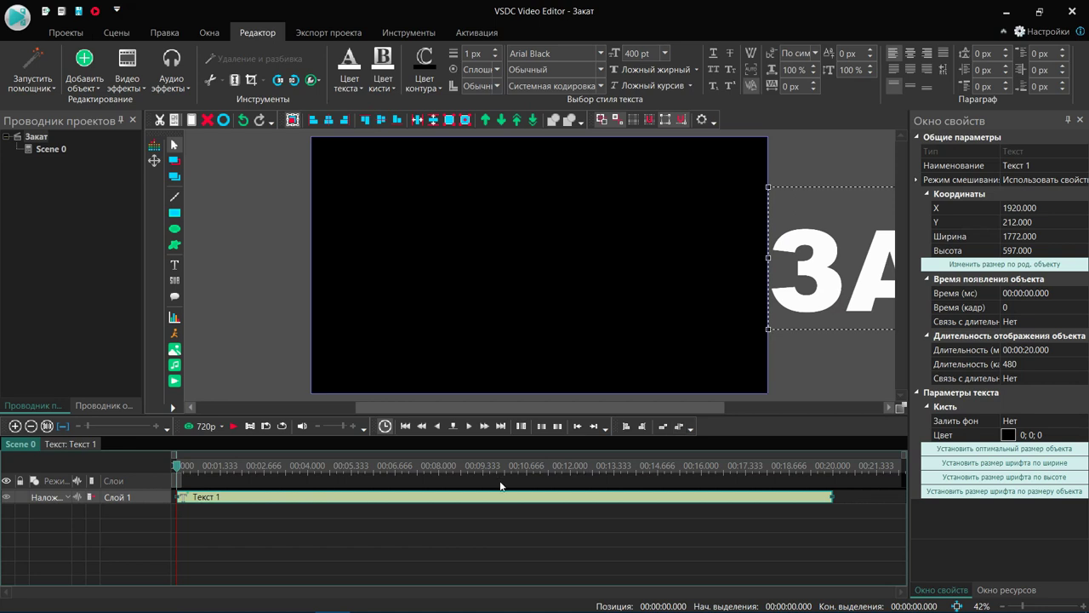
Step: Animate the text moving to the scene's centre, about X1 948, Y1 538, with the motion ending at about 1.4 seconds, and preview it
double_click(333, 499)
click(154, 160)
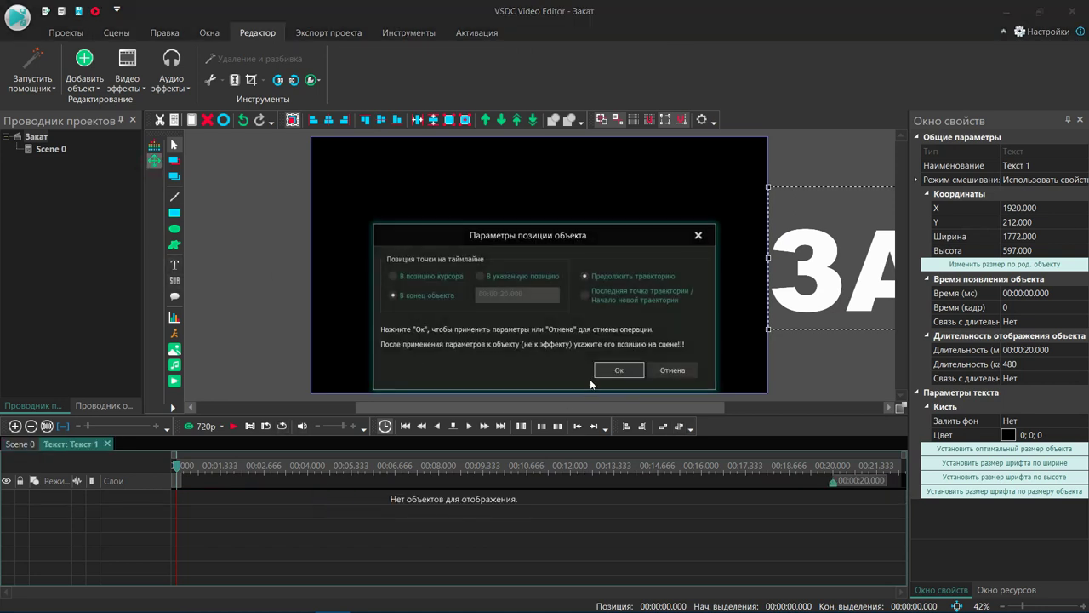
click(618, 371)
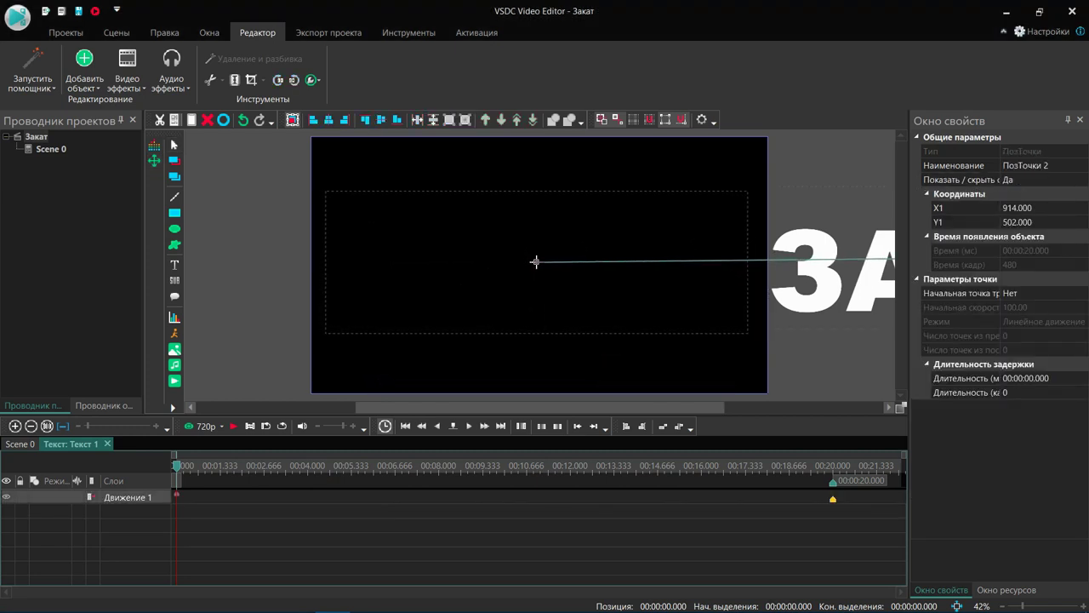
click(536, 264)
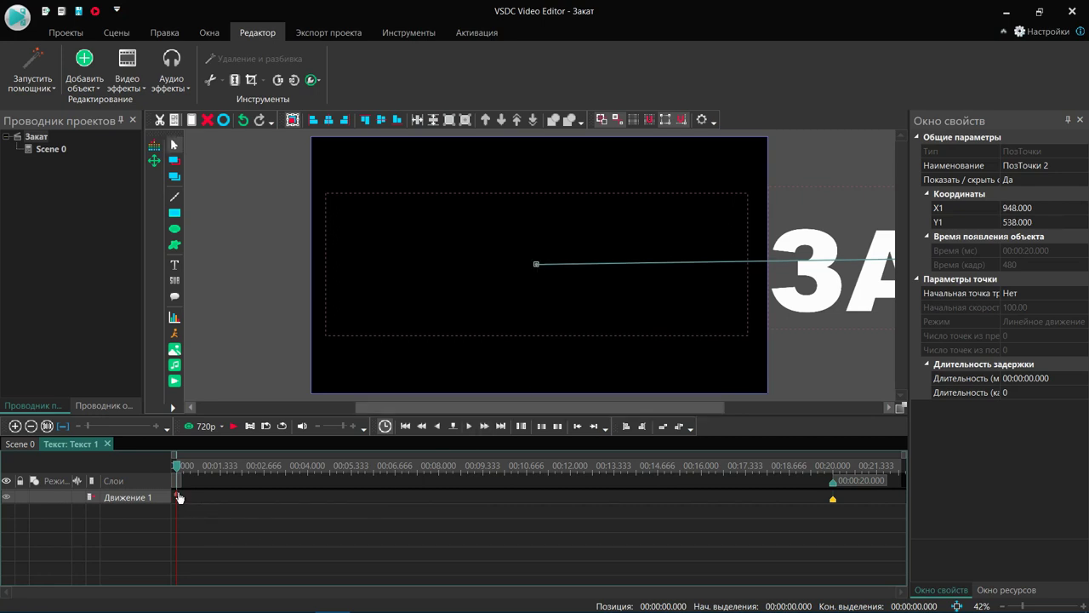
drag(833, 499, 226, 509)
click(233, 426)
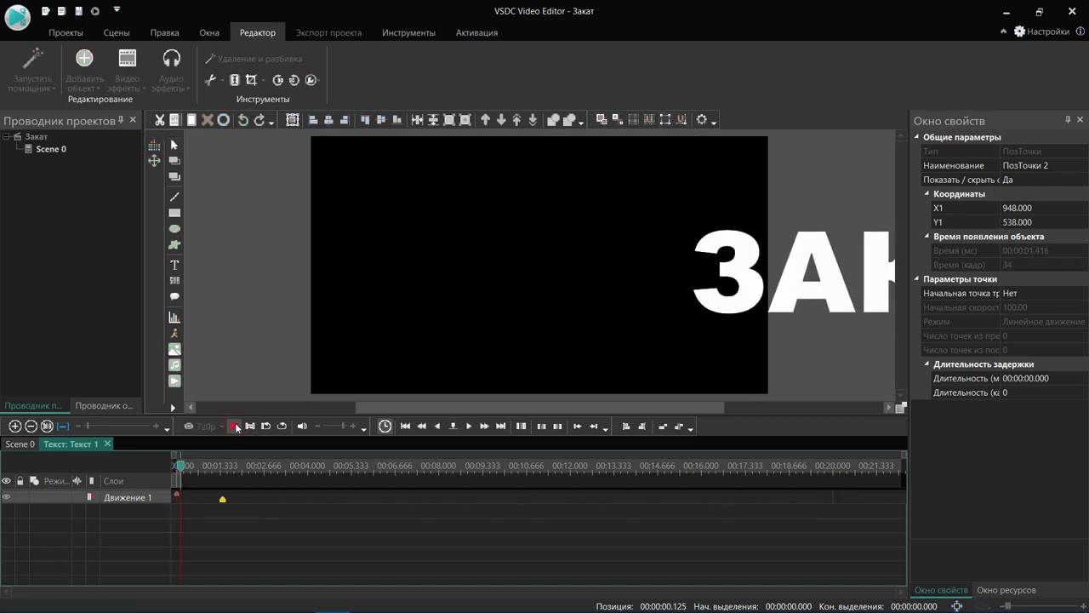
Step: Delay the end point of the text's motion to about 2.125 seconds and place the timeline cursor at that point
click(222, 502)
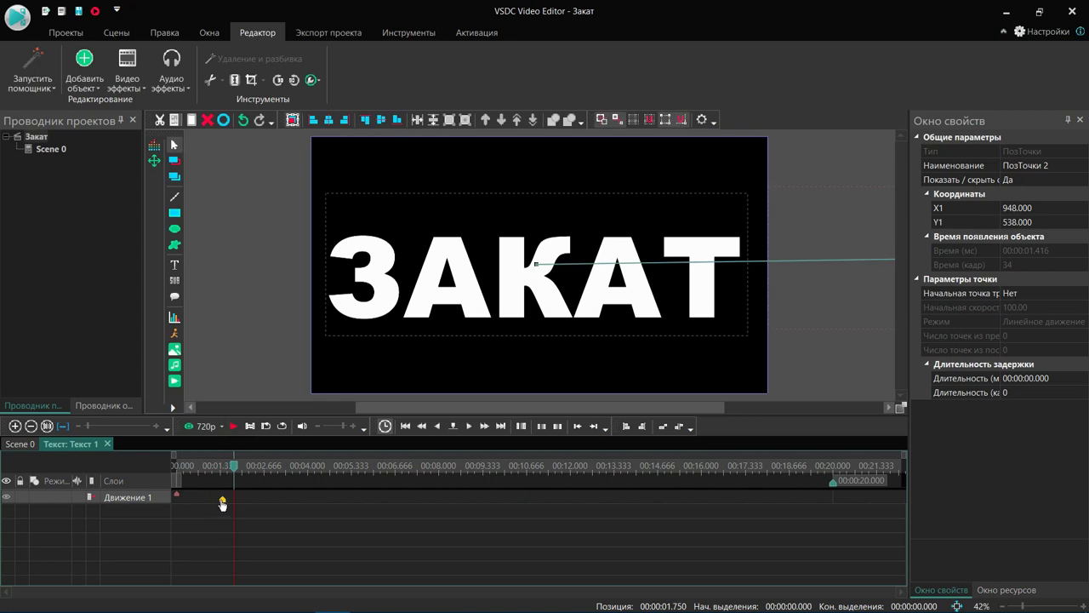
drag(222, 505, 246, 504)
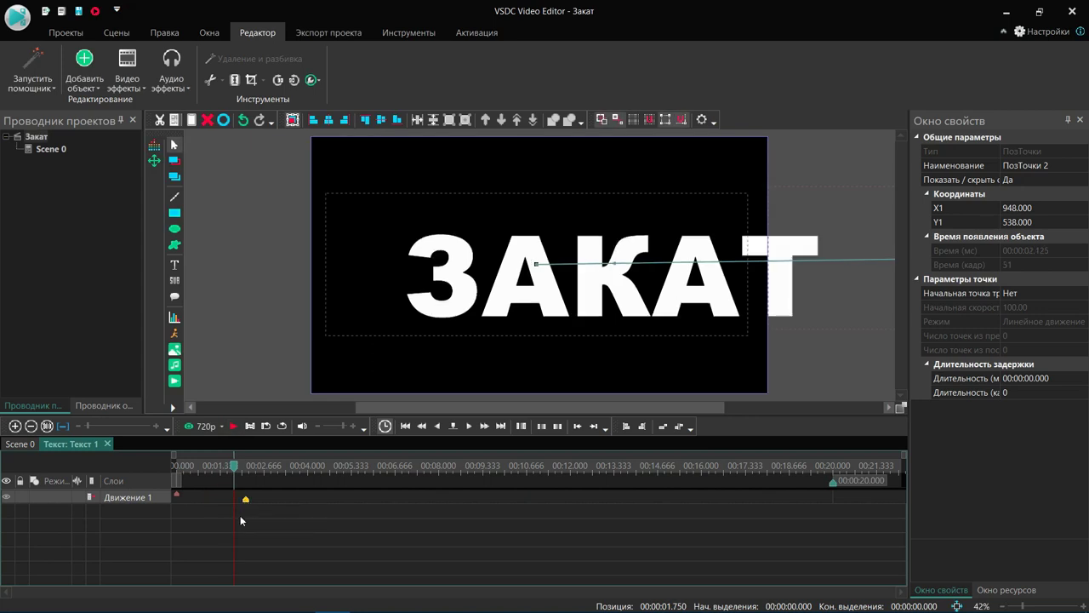
drag(235, 467, 247, 470)
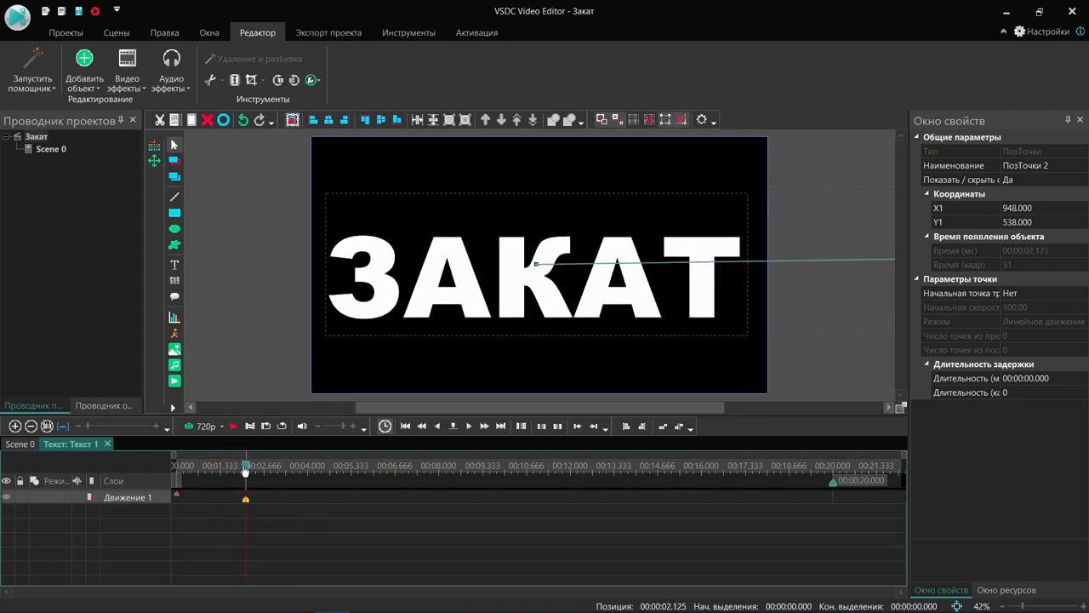
Step: Apply a clipping mask effect (Обтравочная маска) to the text, starting from the cursor position
click(140, 88)
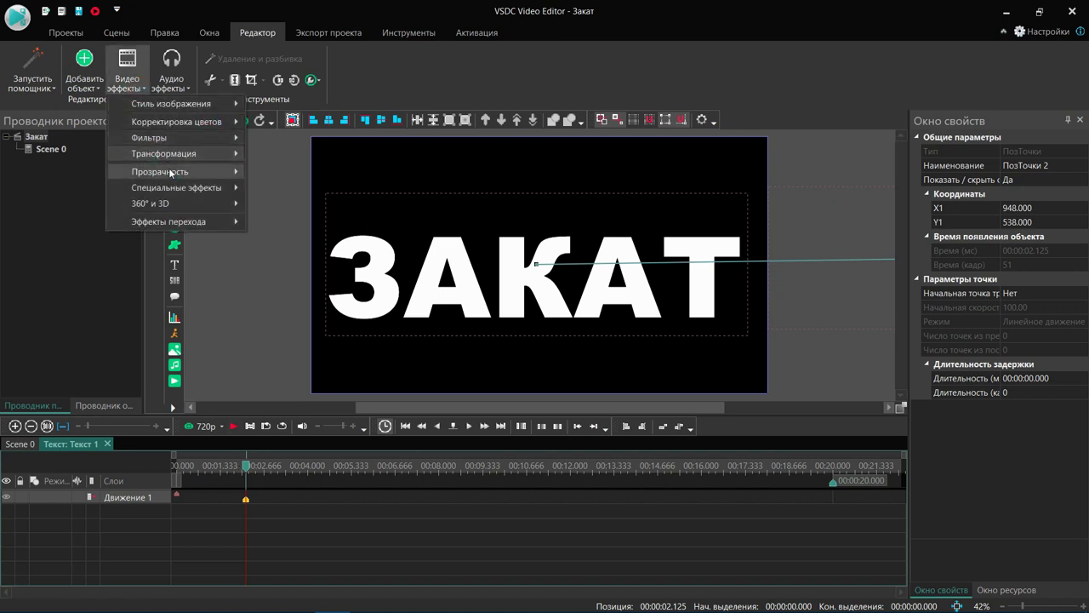
click(345, 253)
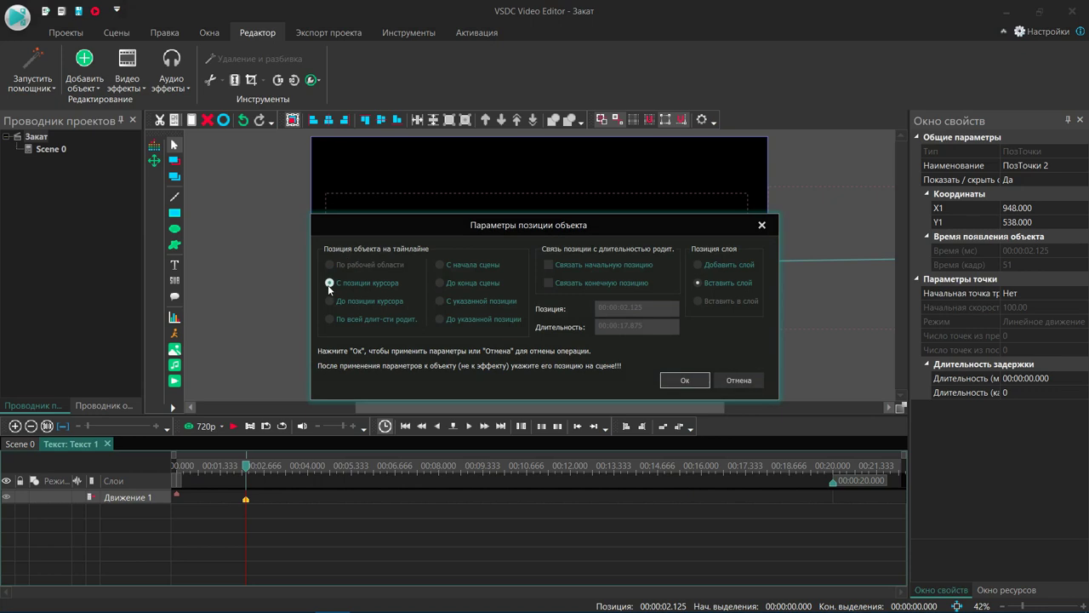
click(682, 383)
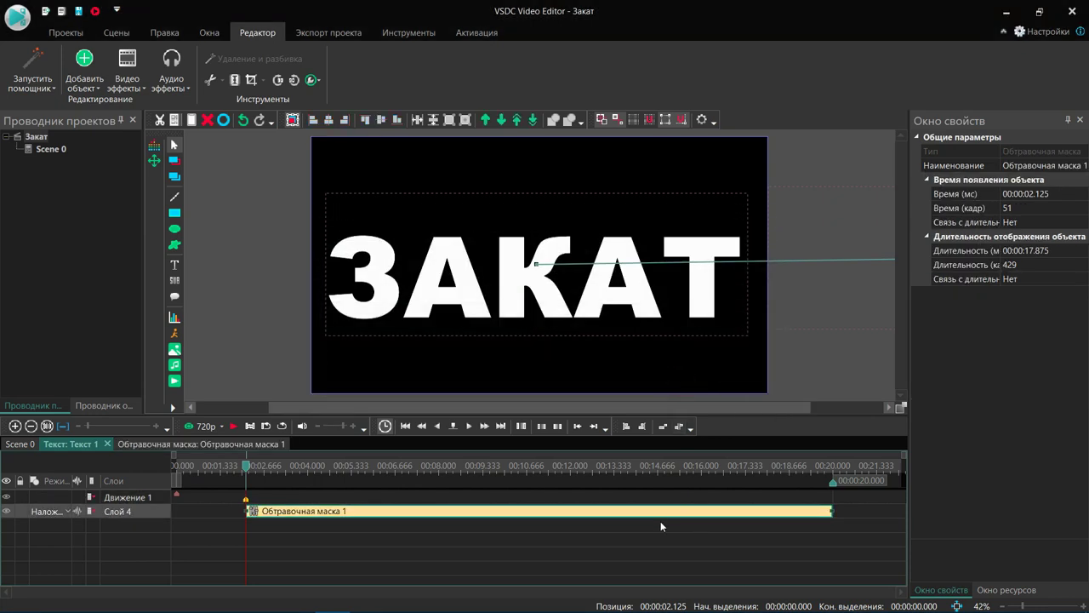
Step: Inside the clipping mask, add the video "Закат" and enlarge it to about 2416 × 1078 so it covers the whole word
double_click(511, 515)
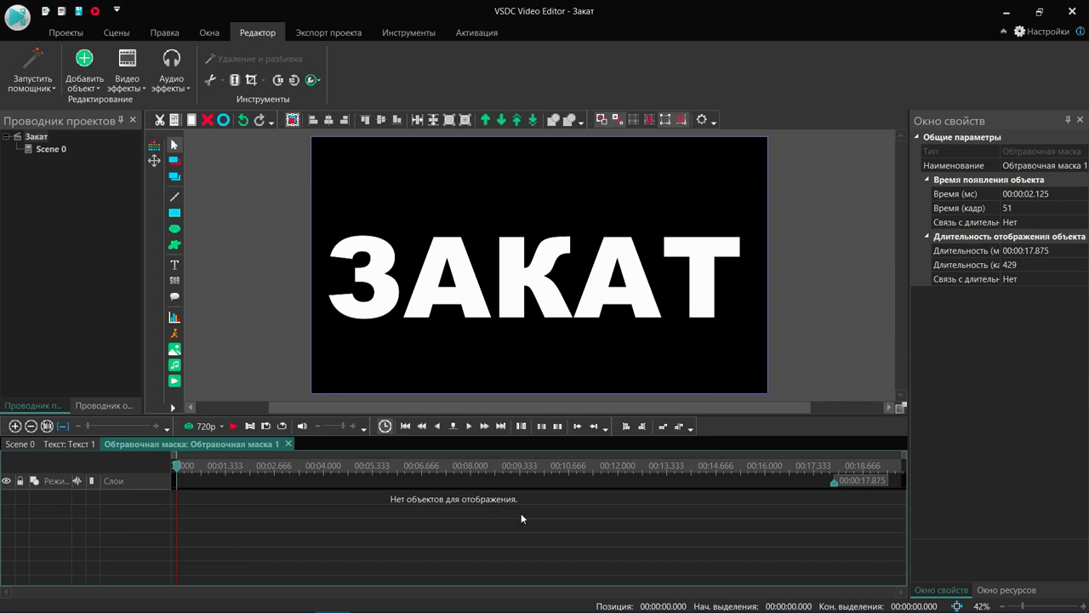
click(174, 382)
click(486, 384)
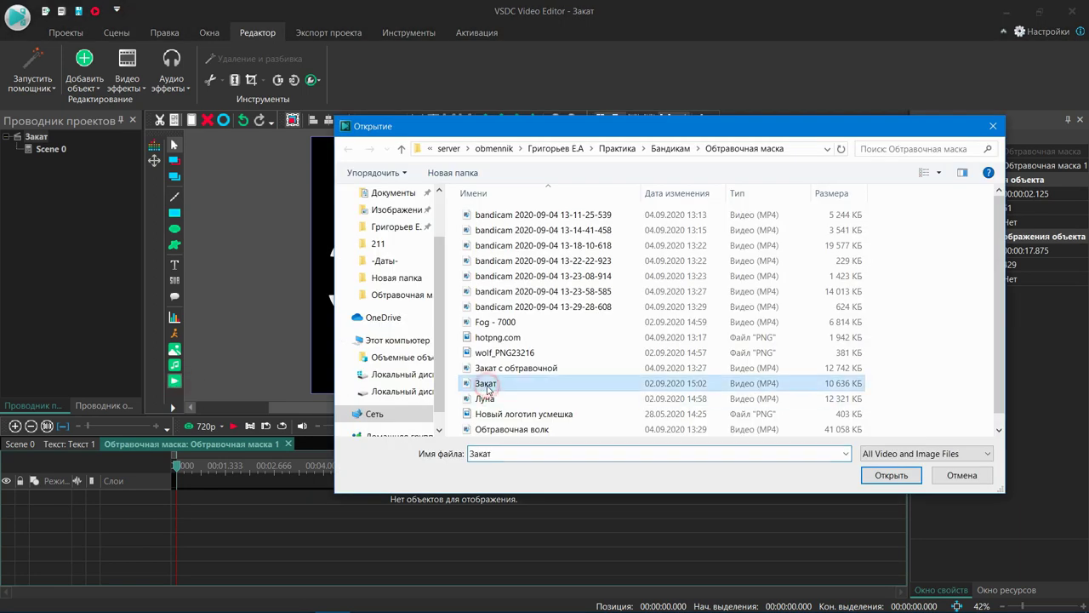
click(894, 476)
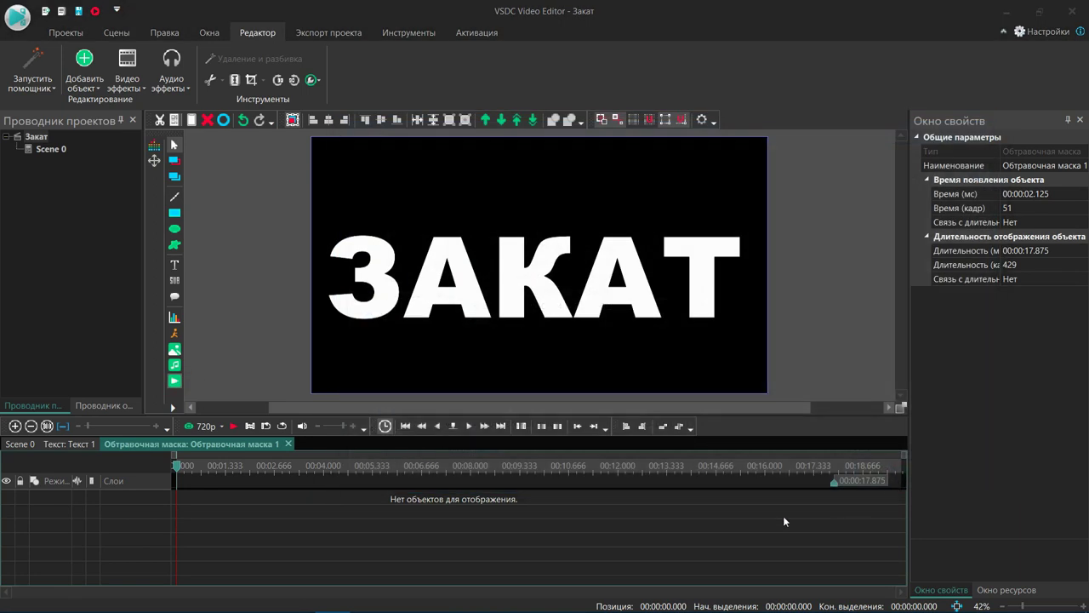
click(686, 380)
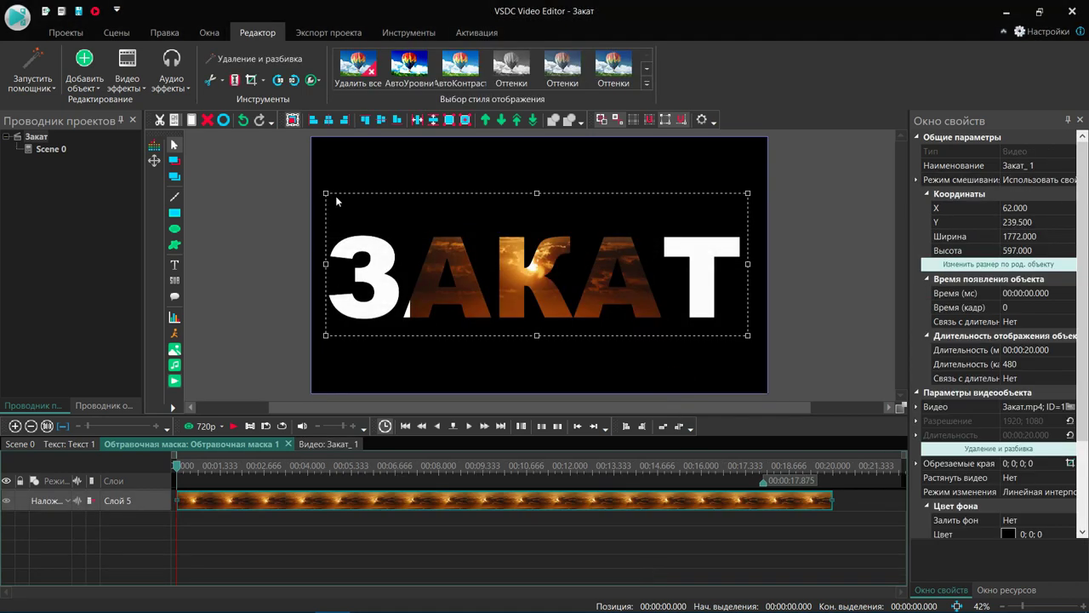
drag(326, 193, 245, 143)
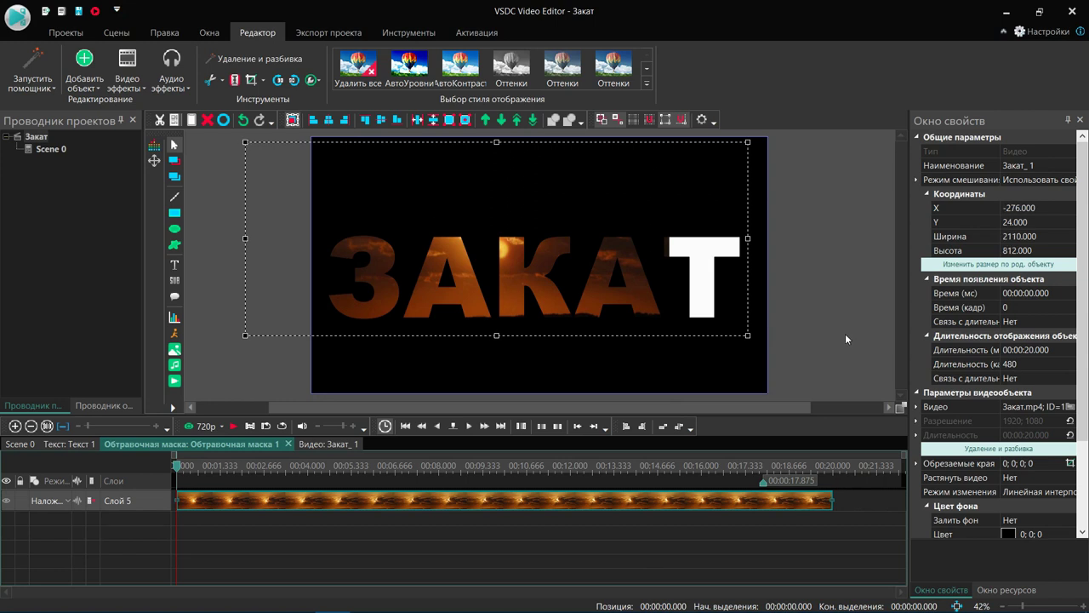
drag(748, 337, 820, 398)
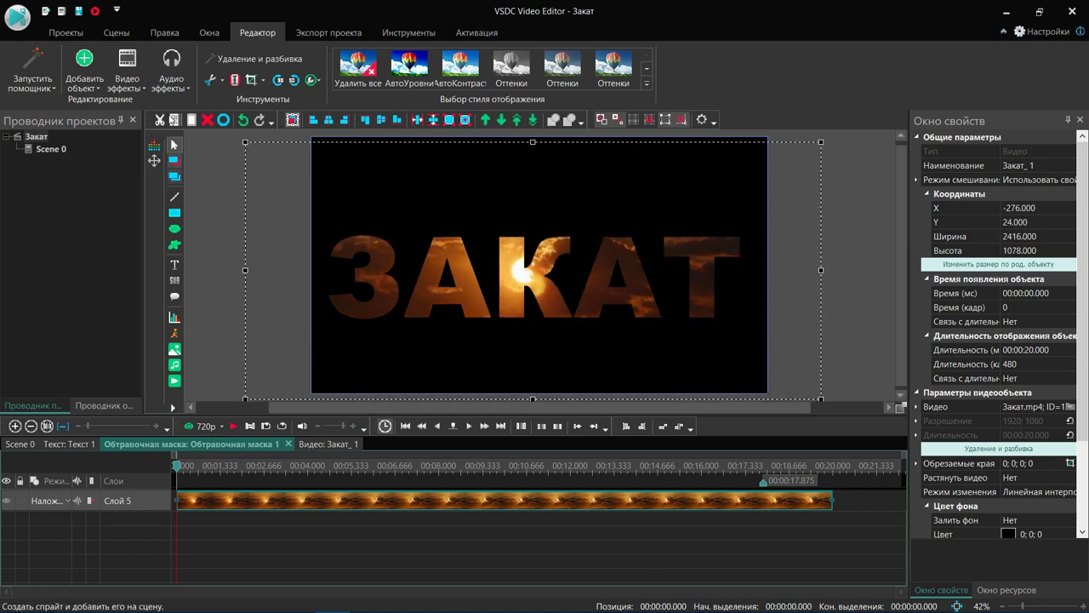
Step: Add a 2-second fade-in effect (Появление) to the sunset video from its start and preview it
click(127, 76)
mouse_move(203, 180)
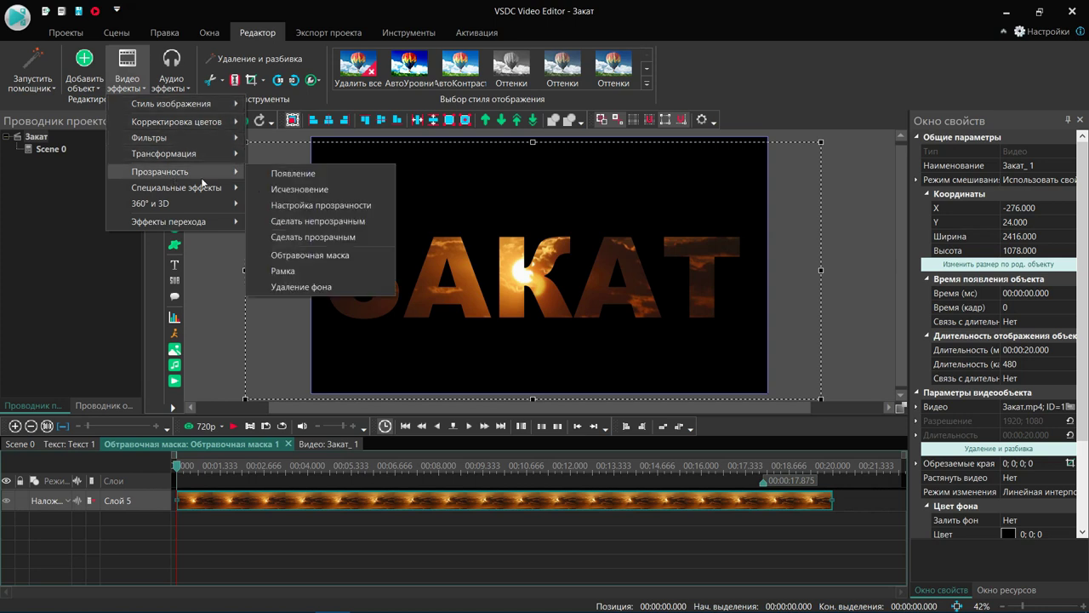
click(289, 173)
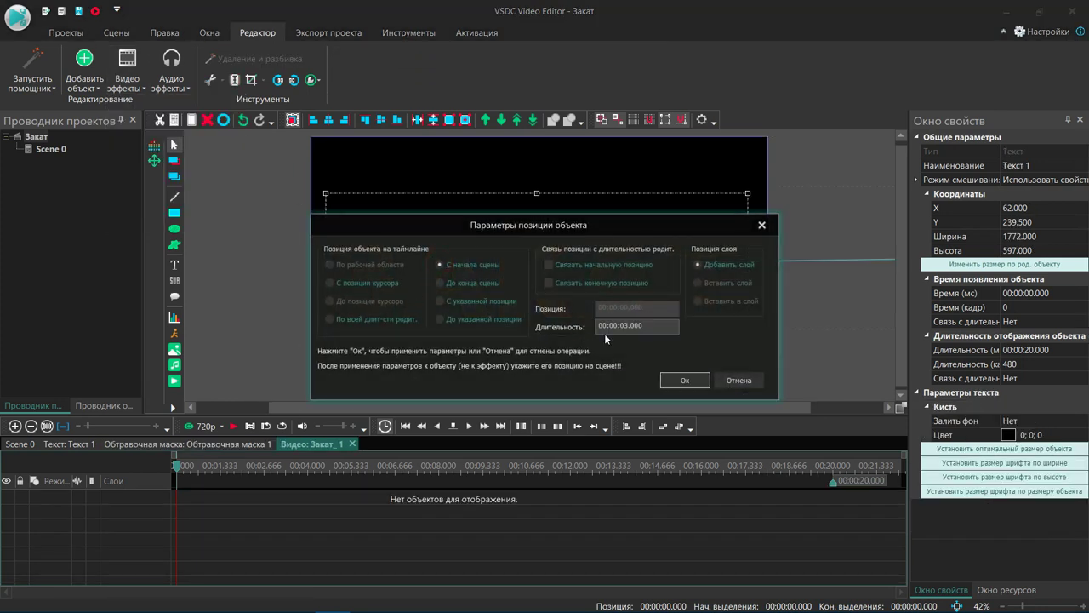
click(685, 381)
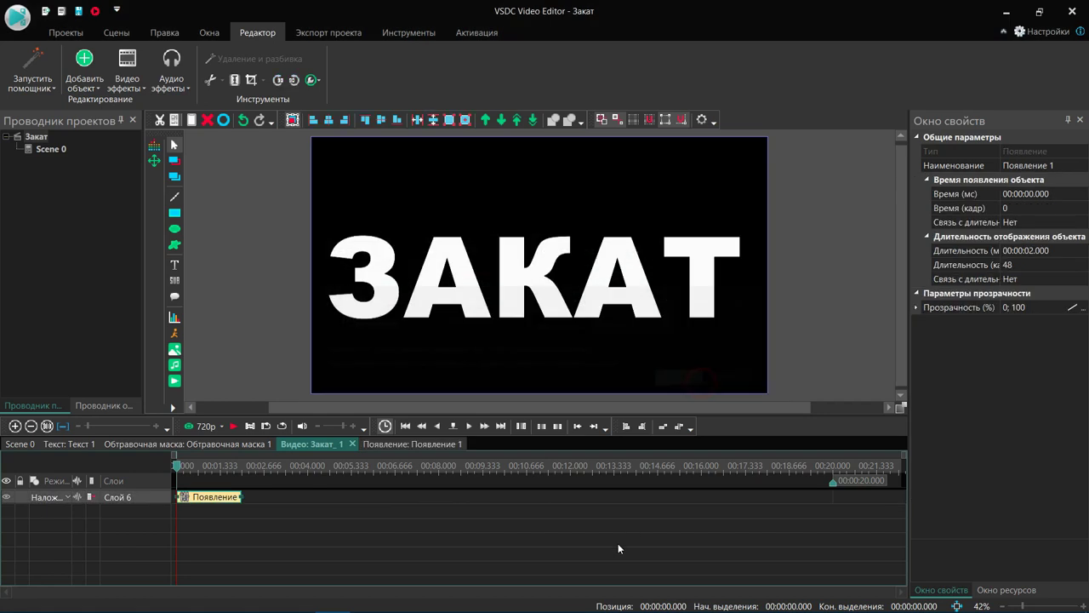
click(234, 426)
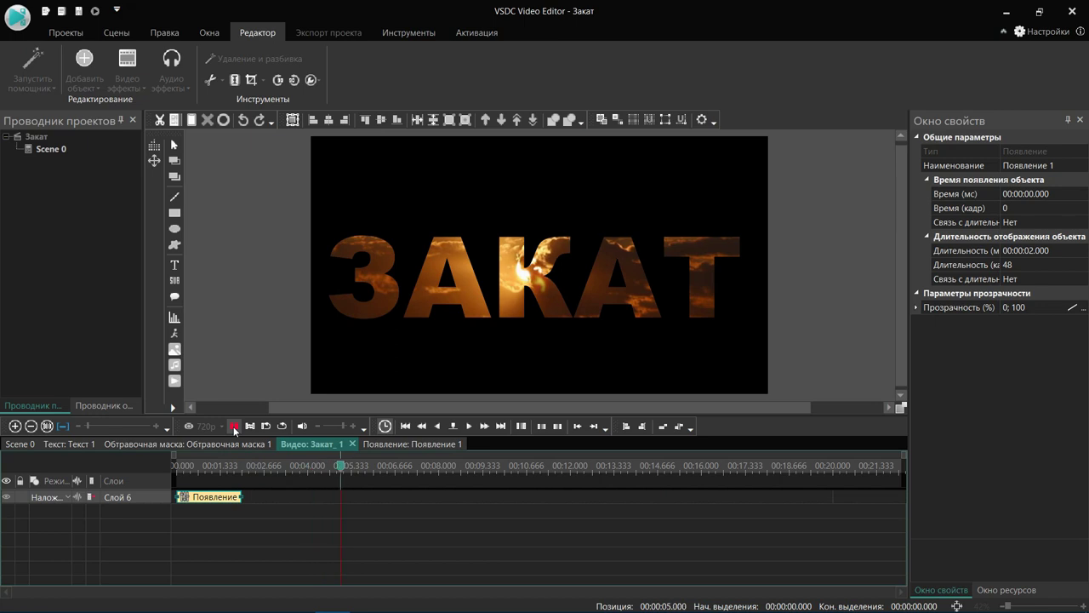
click(235, 429)
Step: Return to Scene 0, change the text colour of "ЗАКАТ" to the standard orange-yellow, and preview the scene from the beginning
click(48, 444)
click(31, 445)
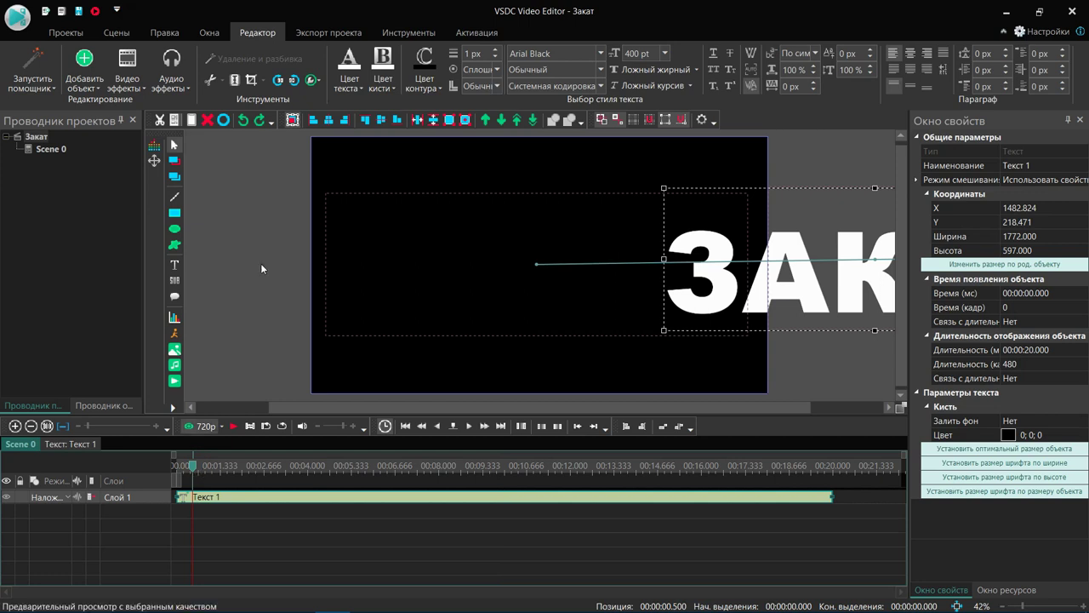
click(360, 91)
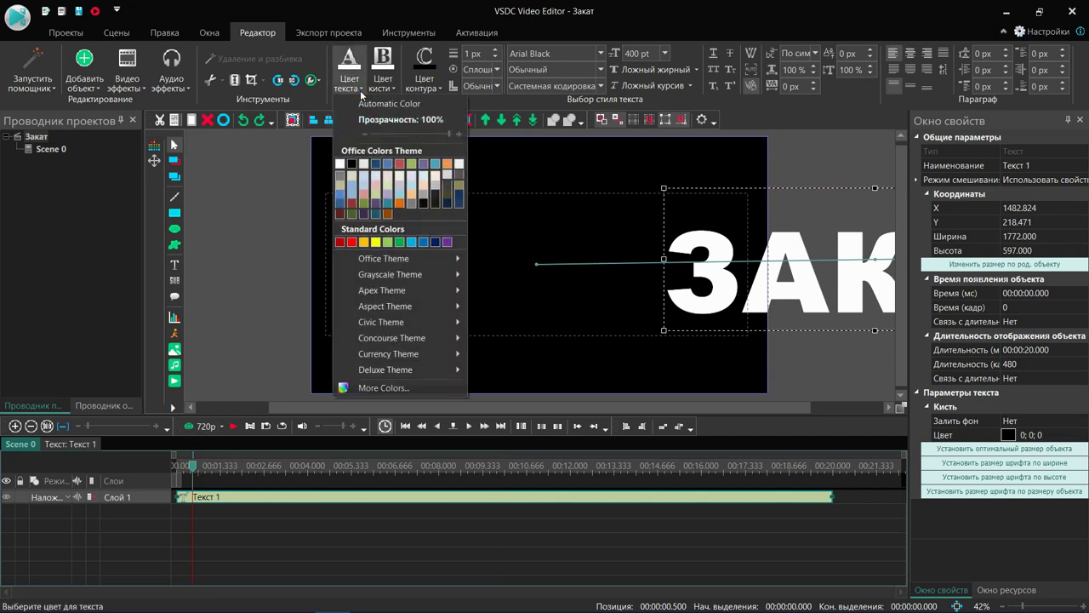
click(364, 242)
click(192, 478)
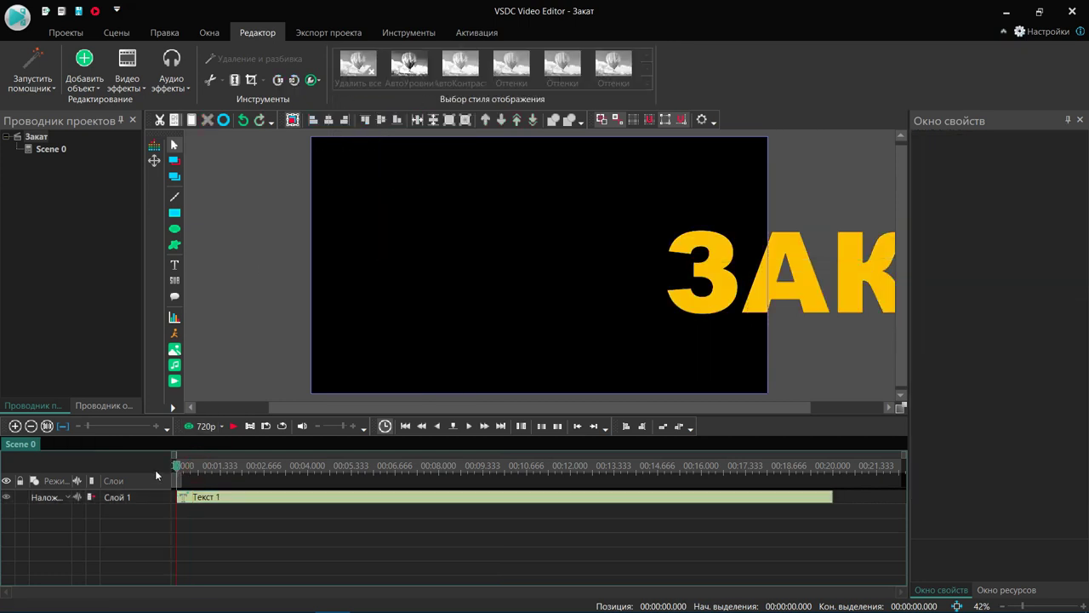
click(235, 427)
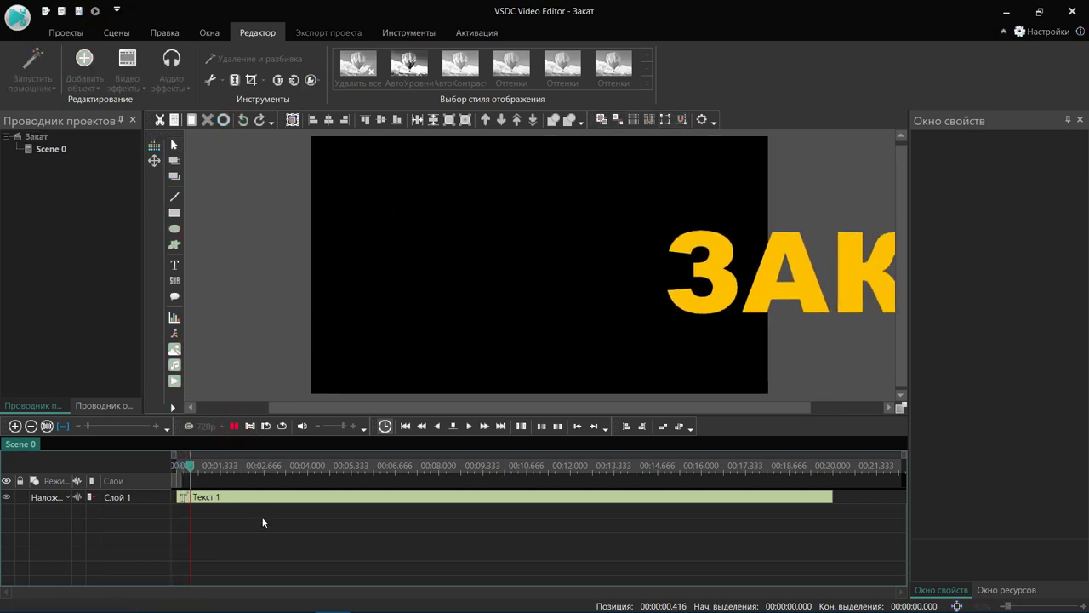